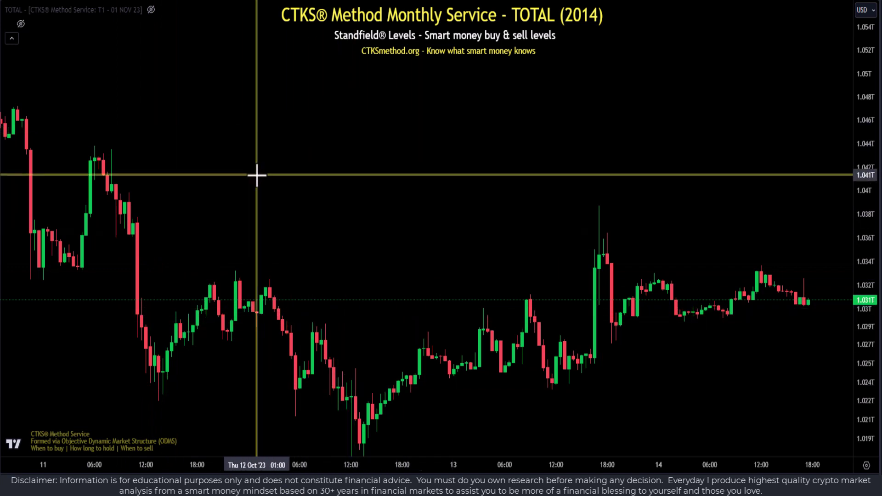
Draw a freehand price wave with two peaks above the candles and mark each peak and the trough with a horizontal stroke
{"action": "mouse_move", "coordinate": [258, 174]}
{"action": "left_mouse_down"}
{"action": "mouse_move", "coordinate": [272, 135]}
{"action": "mouse_move", "coordinate": [299, 109]}
{"action": "mouse_move", "coordinate": [333, 147]}
{"action": "mouse_move", "coordinate": [348, 216]}
{"action": "mouse_move", "coordinate": [403, 222]}
{"action": "mouse_move", "coordinate": [432, 165]}
{"action": "mouse_move", "coordinate": [486, 171]}
{"action": "mouse_move", "coordinate": [518, 233]}
{"action": "mouse_move", "coordinate": [518, 255]}
{"action": "left_mouse_up"}
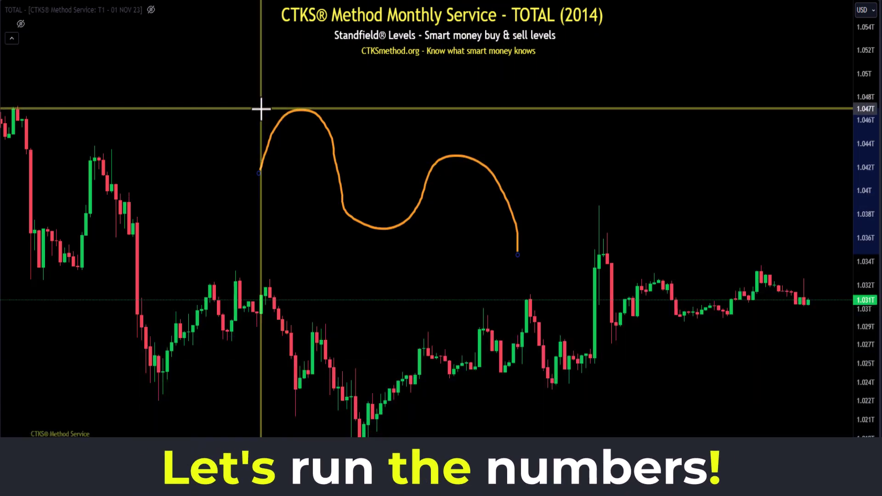
{"action": "left_click_drag", "start_coordinate": [269, 109], "coordinate": [339, 107]}
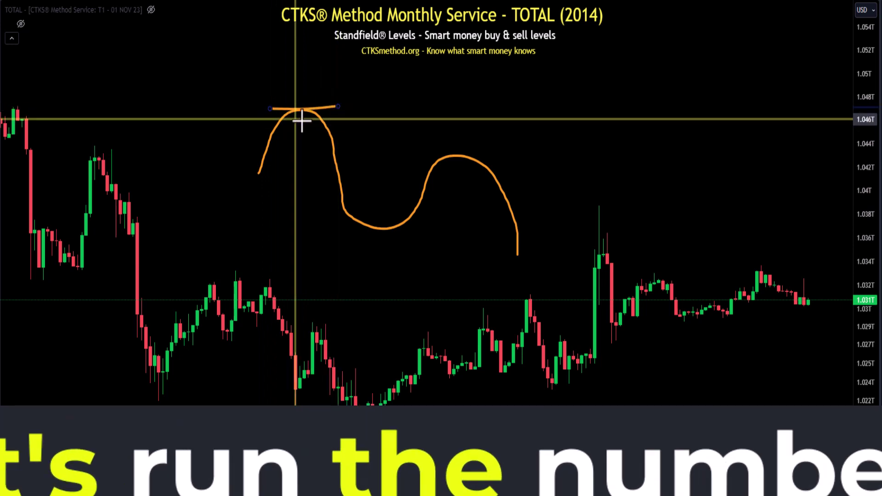
{"action": "left_click_drag", "start_coordinate": [350, 232], "coordinate": [411, 231]}
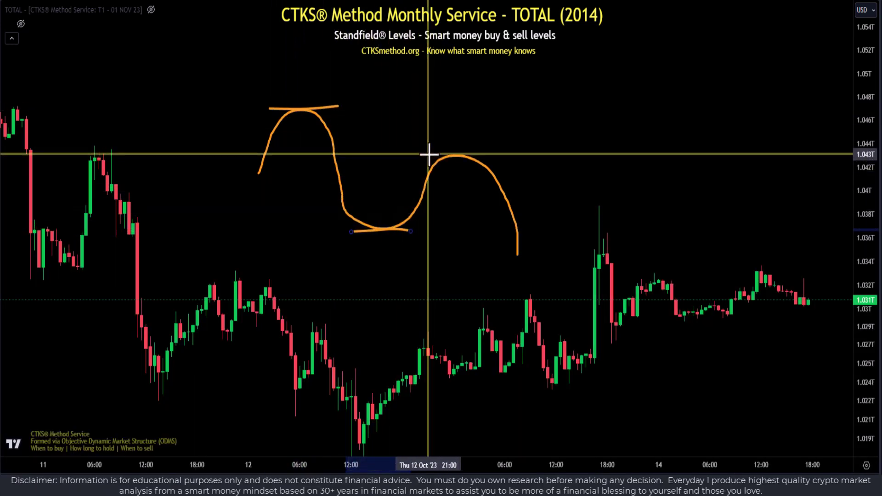
{"action": "left_click_drag", "start_coordinate": [441, 158], "coordinate": [513, 155]}
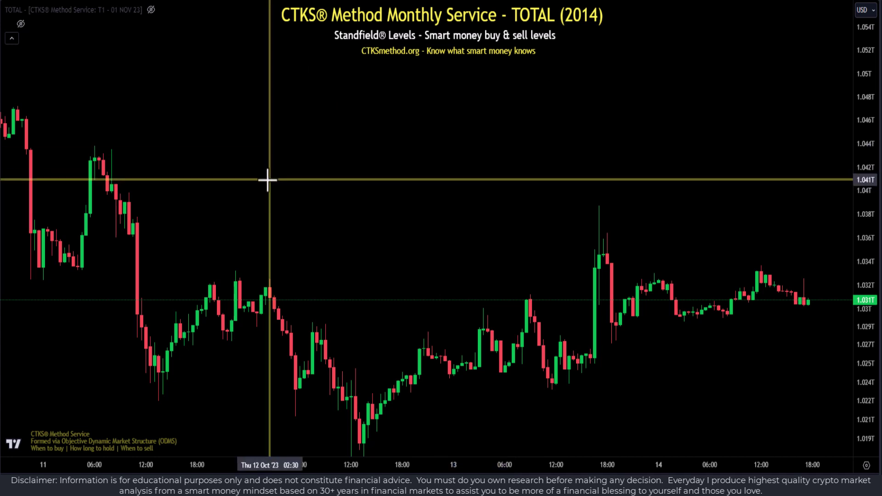
Sketch a freehand dip and rally to about 1.049T, mark its low and high with strokes, and add a drop from the high
{"action": "mouse_move", "coordinate": [270, 178]}
{"action": "left_mouse_down"}
{"action": "mouse_move", "coordinate": [286, 164]}
{"action": "mouse_move", "coordinate": [316, 178]}
{"action": "mouse_move", "coordinate": [335, 229]}
{"action": "mouse_move", "coordinate": [426, 248]}
{"action": "mouse_move", "coordinate": [516, 85]}
{"action": "mouse_move", "coordinate": [539, 80]}
{"action": "left_mouse_up"}
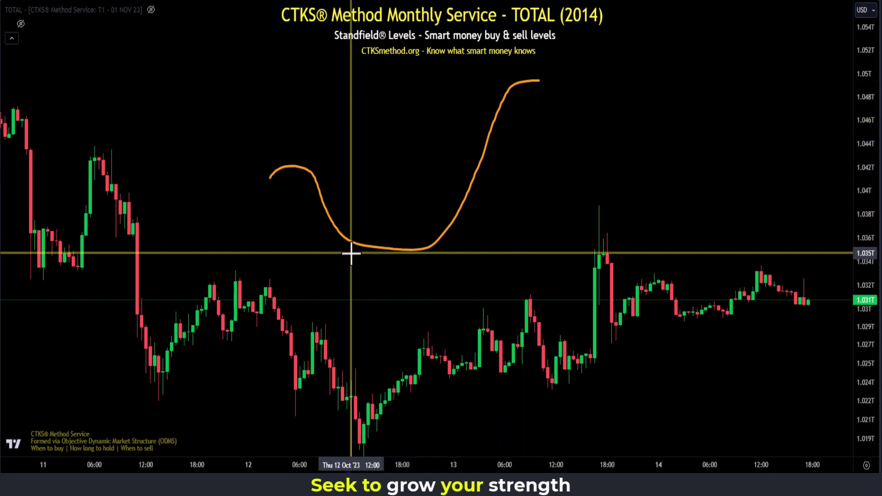
{"action": "left_click_drag", "start_coordinate": [350, 252], "coordinate": [462, 251]}
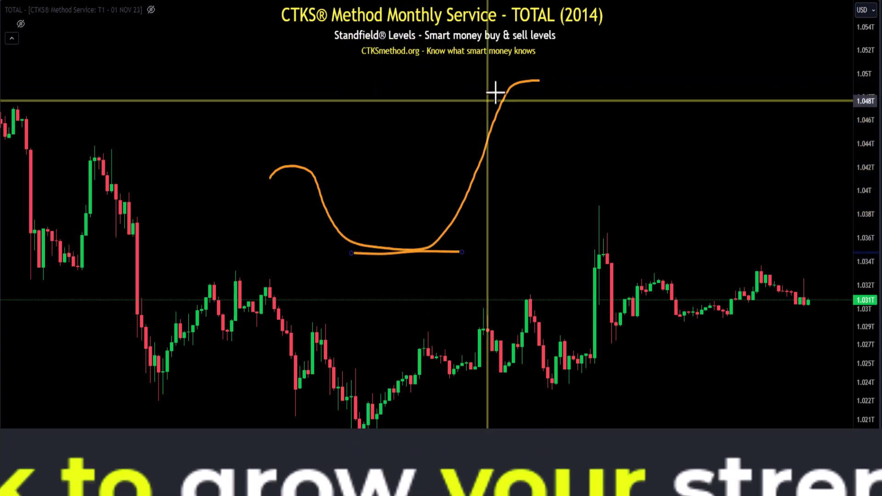
{"action": "left_click_drag", "start_coordinate": [533, 76], "coordinate": [565, 77]}
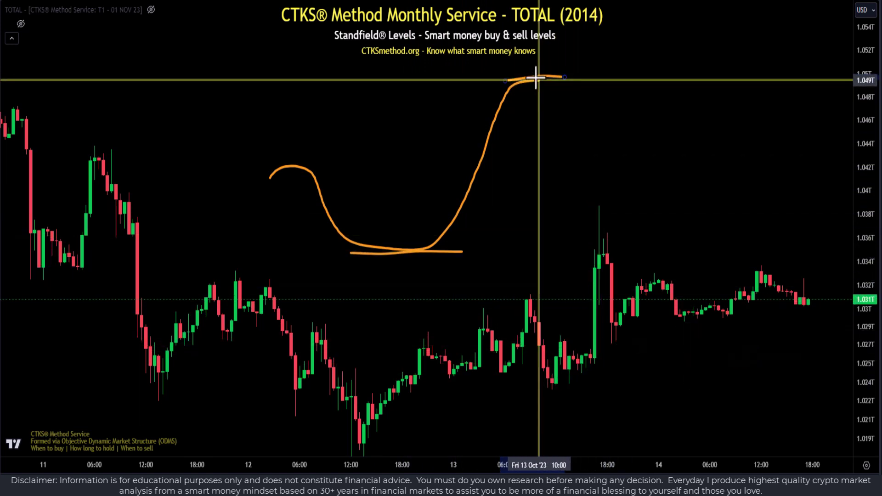
{"action": "mouse_move", "coordinate": [540, 81]}
{"action": "left_mouse_down"}
{"action": "mouse_move", "coordinate": [561, 114]}
{"action": "mouse_move", "coordinate": [565, 157]}
{"action": "left_mouse_up"}
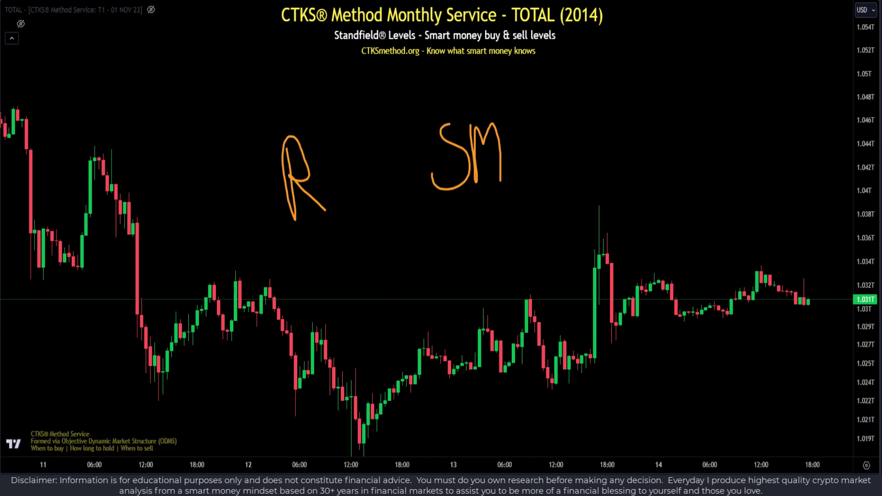
Clear the handwritten letters and brush horizontal lines over the 11 October highs and the cluster of highs around the start of 12 October
{"action": "key", "text": "Escape"}
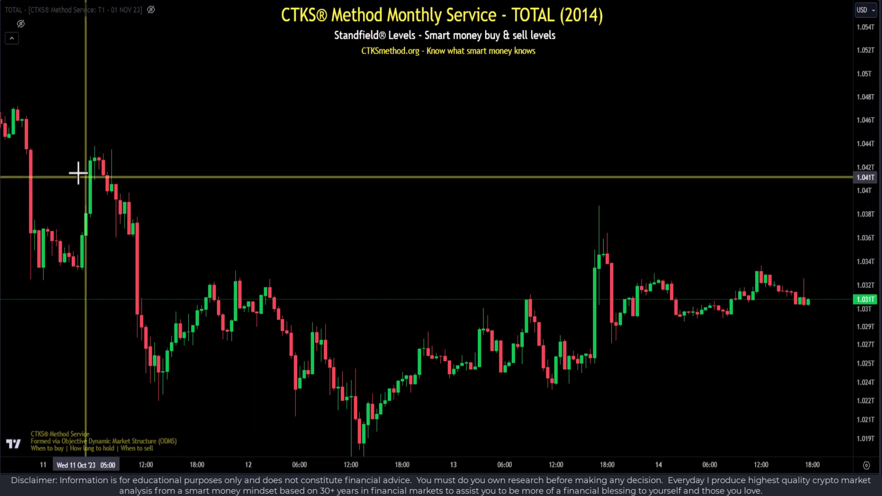
{"action": "left_click", "coordinate": [155, 152]}
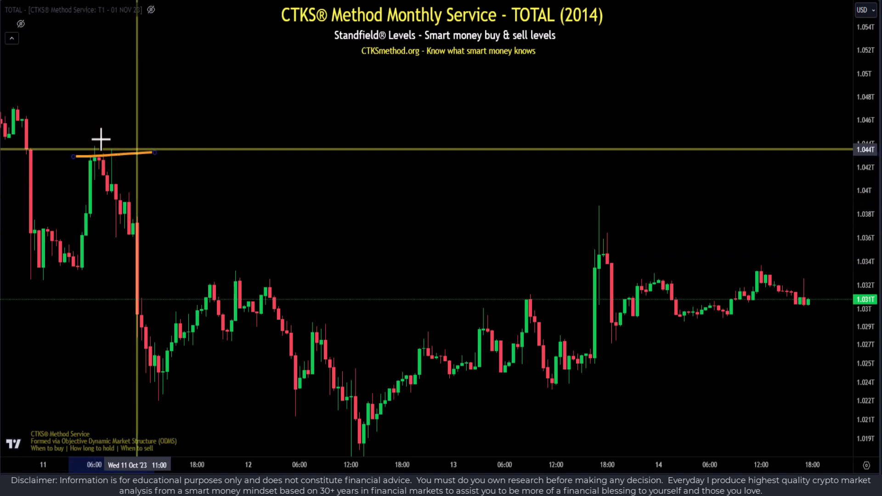
{"action": "left_click", "coordinate": [9, 108]}
{"action": "left_click", "coordinate": [91, 109]}
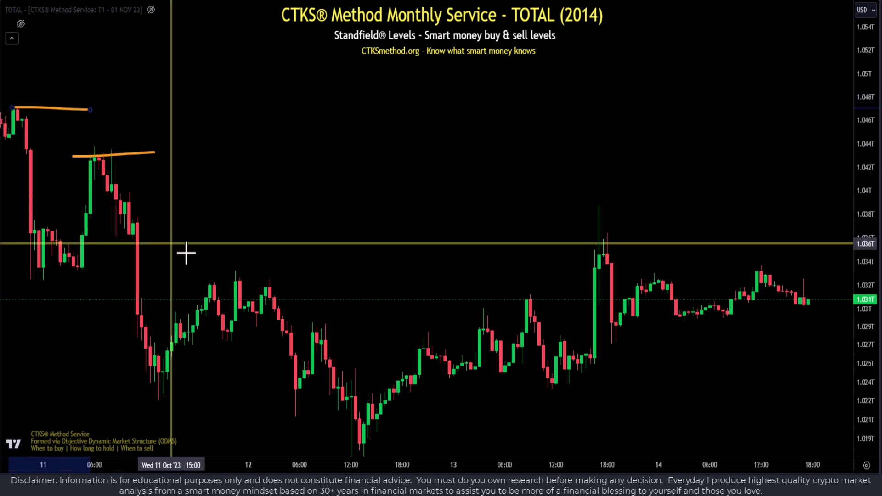
{"action": "left_click", "coordinate": [309, 283]}
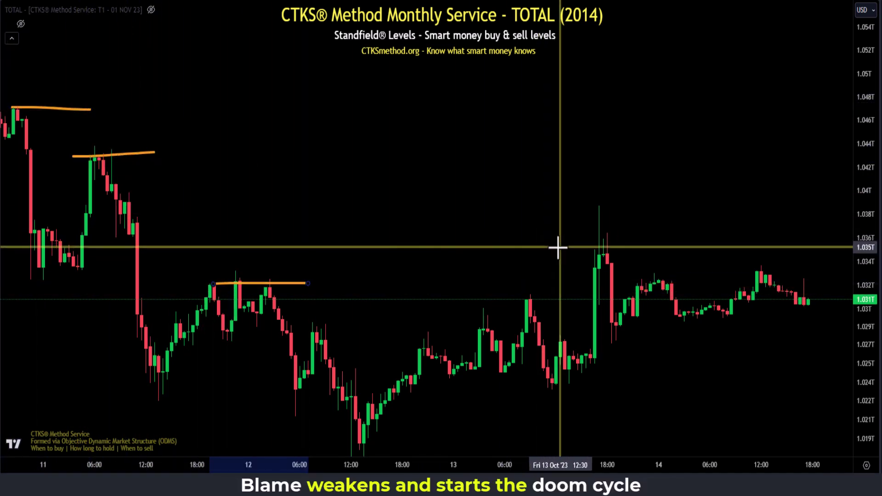
Brush three horizontal lines at the 13 October evening spike, at about 1.035T, 1.036T and the 1.039T wick high
{"action": "left_click", "coordinate": [578, 248]}
{"action": "left_click", "coordinate": [633, 251]}
{"action": "left_click", "coordinate": [589, 204]}
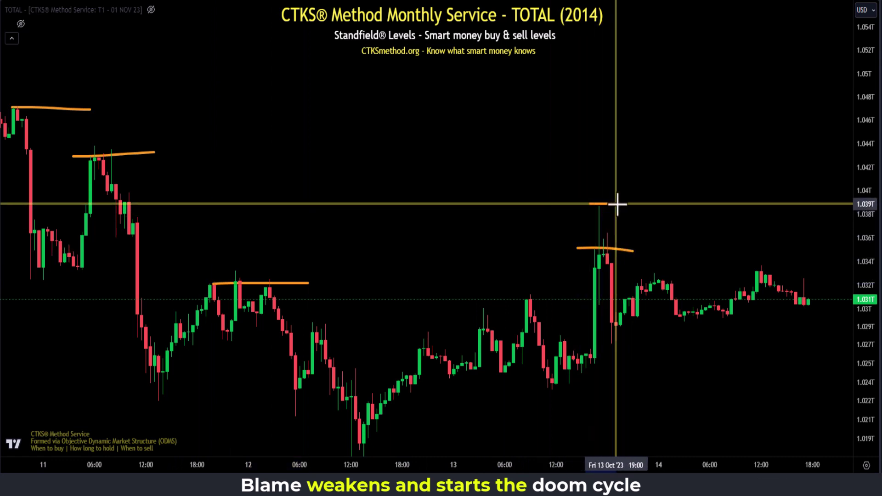
{"action": "left_click", "coordinate": [625, 203]}
{"action": "left_click", "coordinate": [589, 232]}
{"action": "left_click", "coordinate": [621, 232]}
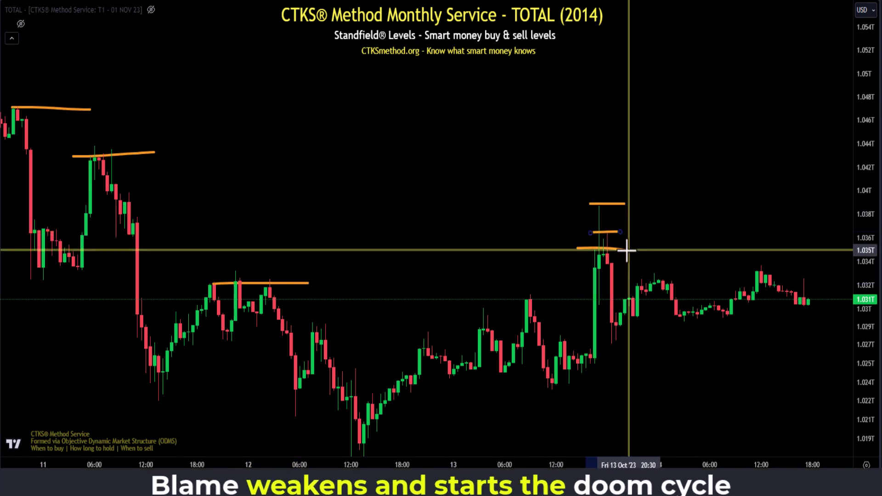
Brush horizontal lines under the lows near 12:00 and 06:00 on 12 October, and under the body and wick lows of 11 October
{"action": "left_click", "coordinate": [345, 442]}
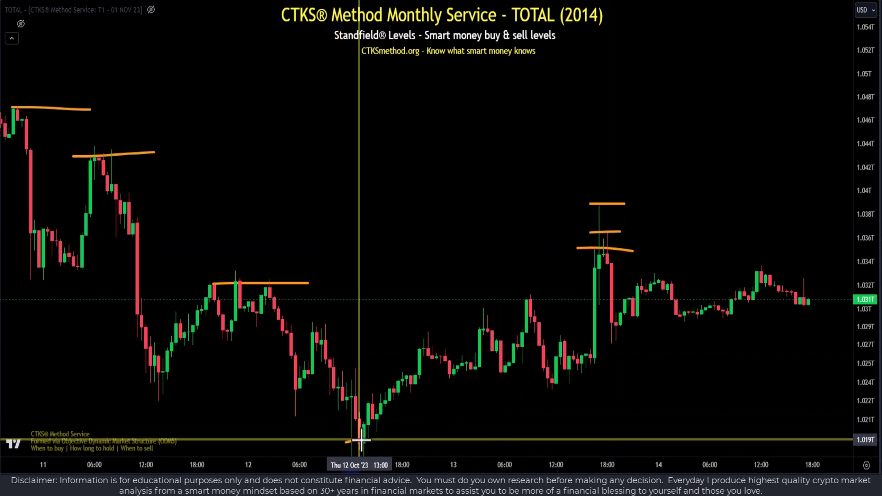
{"action": "left_click", "coordinate": [394, 442]}
{"action": "left_click", "coordinate": [286, 389]}
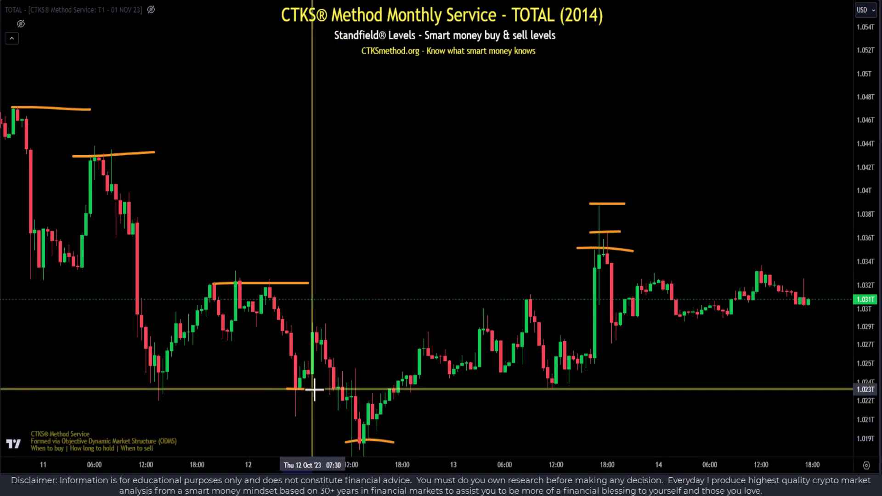
{"action": "left_click", "coordinate": [321, 390]}
{"action": "left_click", "coordinate": [135, 376]}
{"action": "left_click", "coordinate": [186, 377]}
{"action": "left_click", "coordinate": [197, 375]}
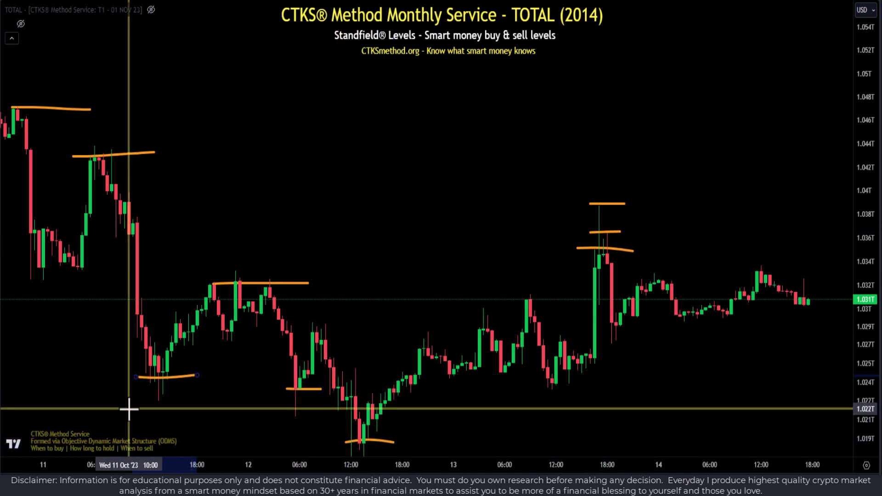
{"action": "left_click", "coordinate": [147, 401]}
{"action": "left_click", "coordinate": [183, 397]}
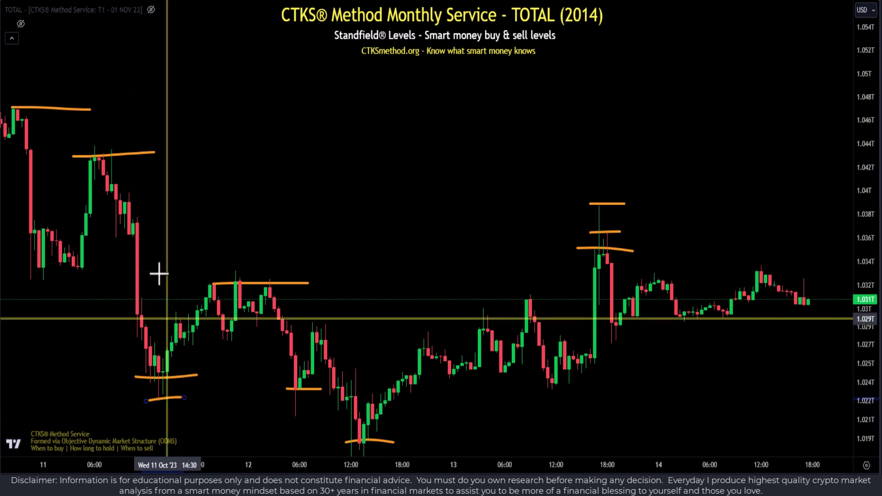
Brush lines over the wick highs at 06:00 on 11 October and around midnight on 12 October, and retrace the line through the latter's candle tops
{"action": "left_click", "coordinate": [80, 146]}
{"action": "left_click", "coordinate": [132, 145]}
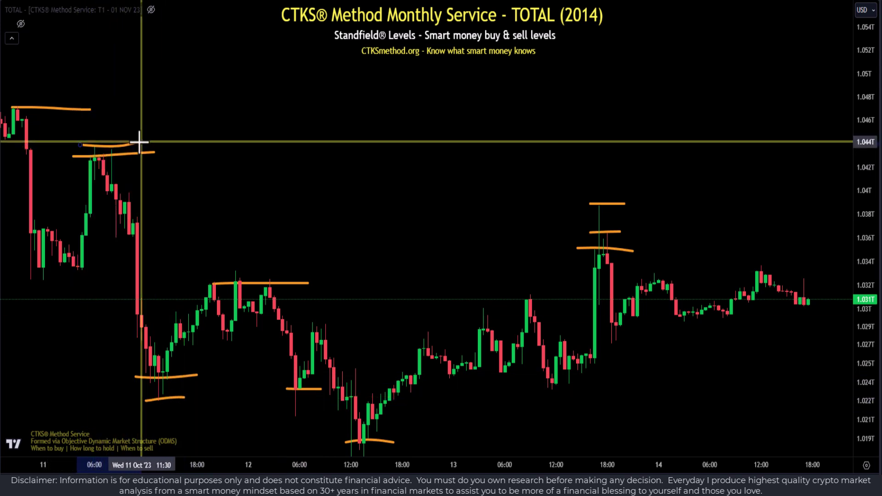
{"action": "left_click", "coordinate": [140, 143]}
{"action": "left_click", "coordinate": [226, 271]}
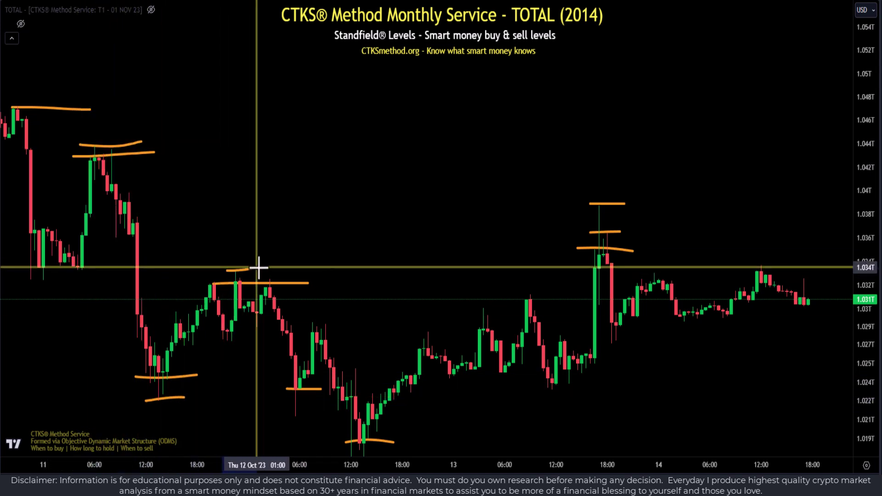
{"action": "left_click", "coordinate": [288, 270]}
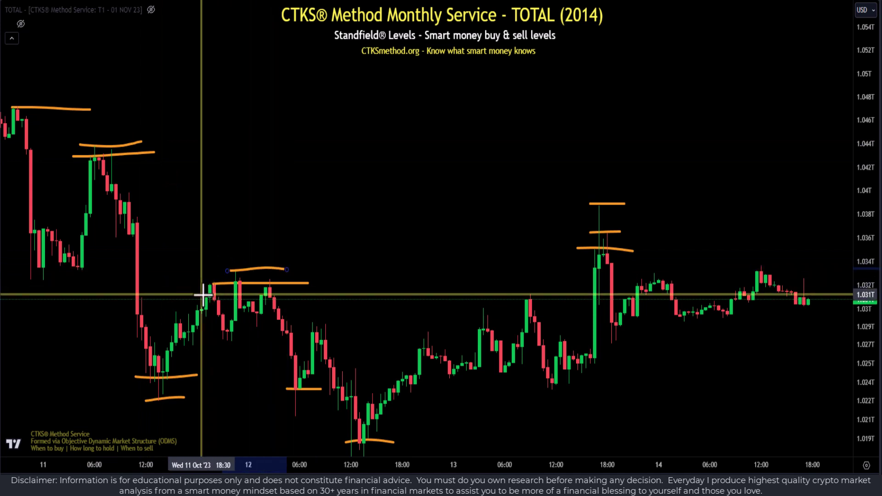
{"action": "left_click", "coordinate": [278, 284]}
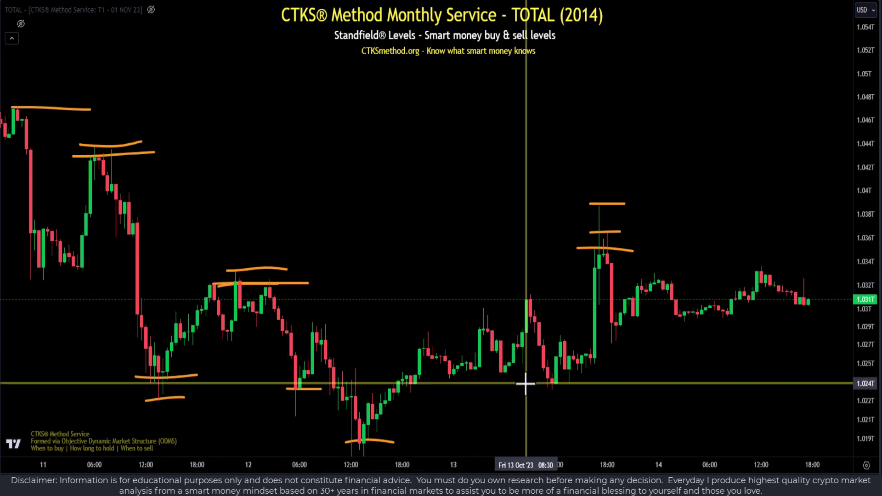
Brush horizontal lines under the 13 October lows near 12:00 and just before 06:00, both at about 1.024T
{"action": "left_click", "coordinate": [599, 383]}
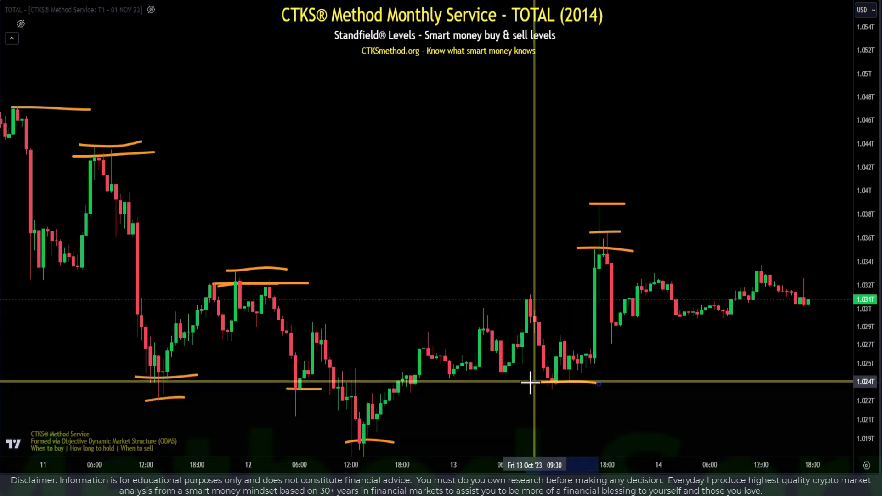
{"action": "left_click", "coordinate": [510, 383]}
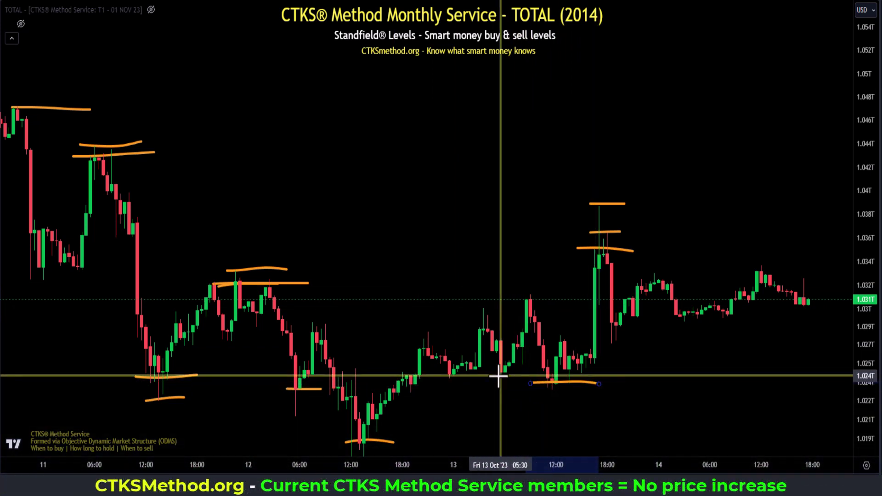
{"action": "left_click", "coordinate": [440, 375]}
{"action": "left_click", "coordinate": [512, 370]}
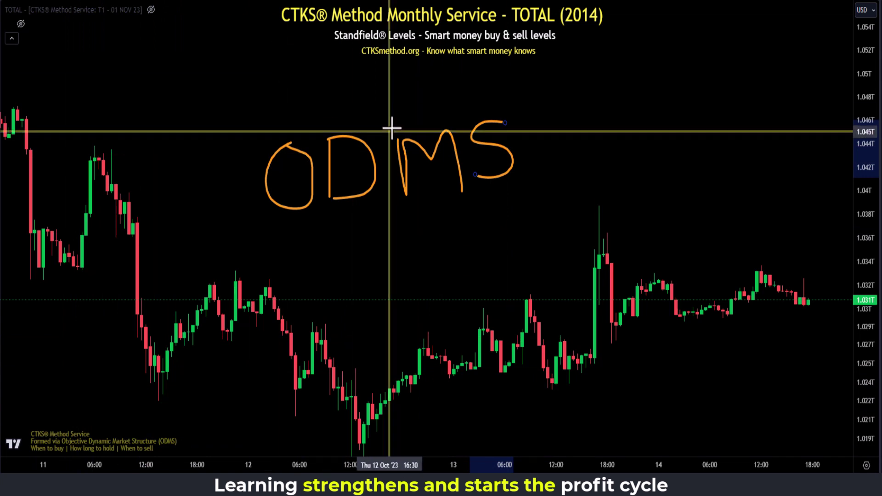
Enclose the handwritten ODMS in a freehand loop, draw an arrow to it from the title's 2014, and circle 2014
{"action": "mouse_move", "coordinate": [381, 92]}
{"action": "left_mouse_down"}
{"action": "mouse_move", "coordinate": [289, 110]}
{"action": "mouse_move", "coordinate": [680, 204]}
{"action": "mouse_move", "coordinate": [363, 73]}
{"action": "left_mouse_up"}
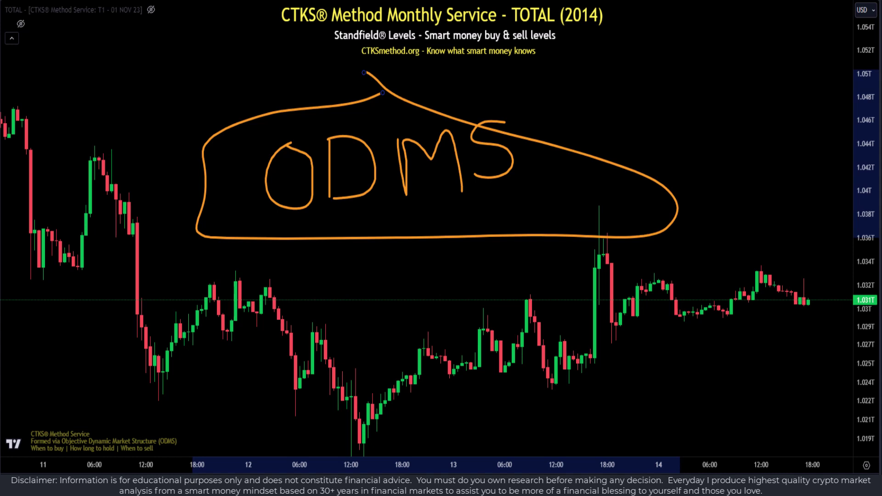
{"action": "left_click", "coordinate": [348, 221]}
{"action": "left_click_drag", "start_coordinate": [348, 221], "coordinate": [364, 258]}
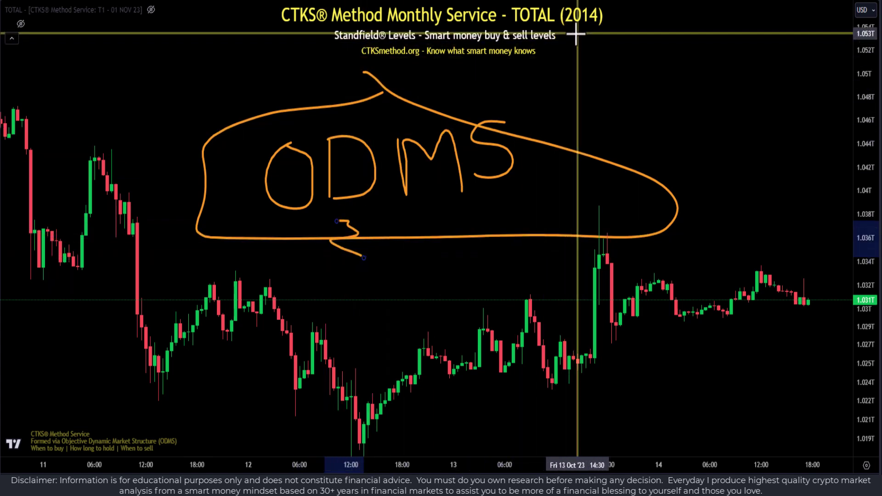
{"action": "mouse_move", "coordinate": [578, 37]}
{"action": "left_mouse_down"}
{"action": "mouse_move", "coordinate": [565, 133]}
{"action": "mouse_move", "coordinate": [529, 130]}
{"action": "mouse_move", "coordinate": [522, 143]}
{"action": "mouse_move", "coordinate": [547, 151]}
{"action": "left_mouse_up"}
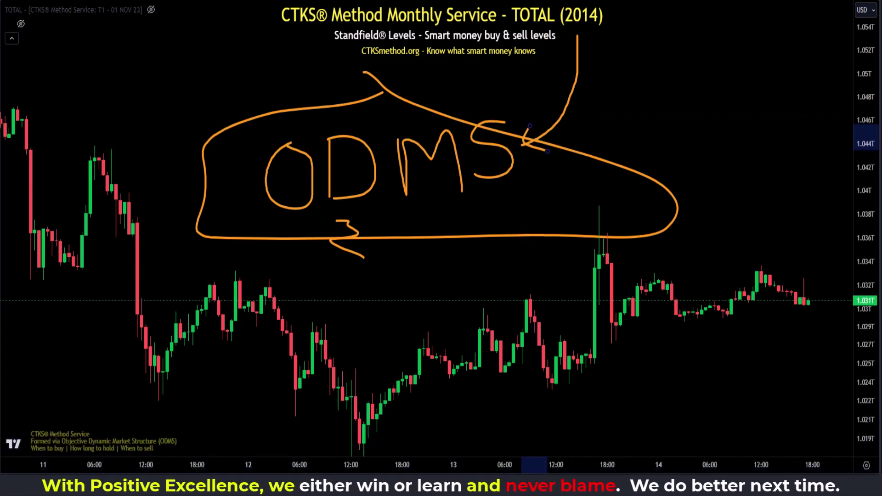
{"action": "left_click_drag", "start_coordinate": [551, 37], "coordinate": [577, 4]}
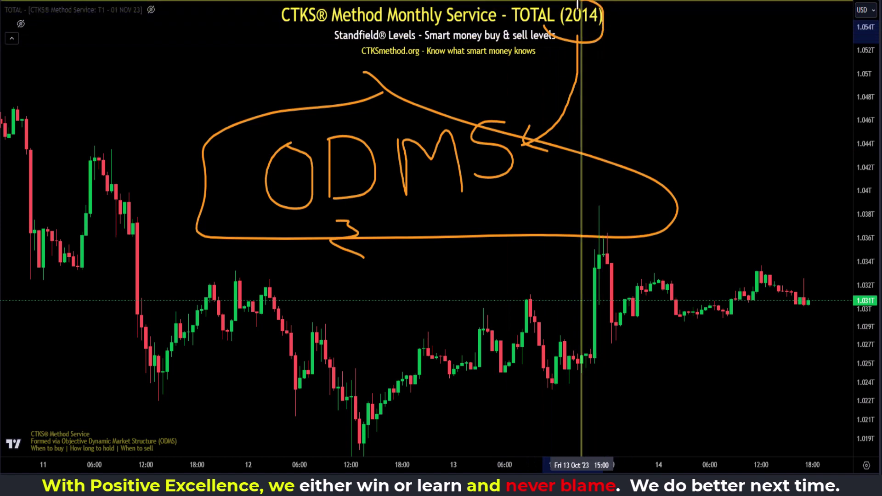
{"action": "left_click_drag", "start_coordinate": [554, 32], "coordinate": [549, 29]}
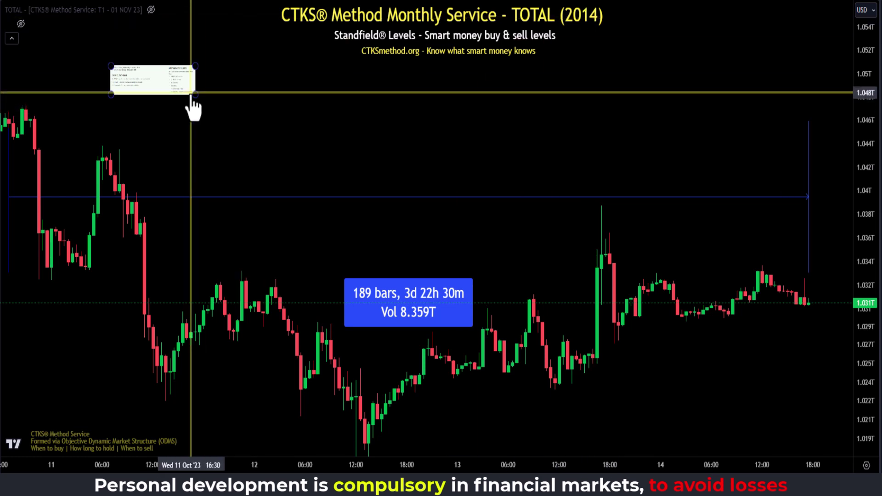
Enlarge the date-calculation image on the chart and start multiplying the result of 4 ÷ 3575 in Calculator
{"action": "left_click_drag", "start_coordinate": [195, 95], "coordinate": [744, 285]}
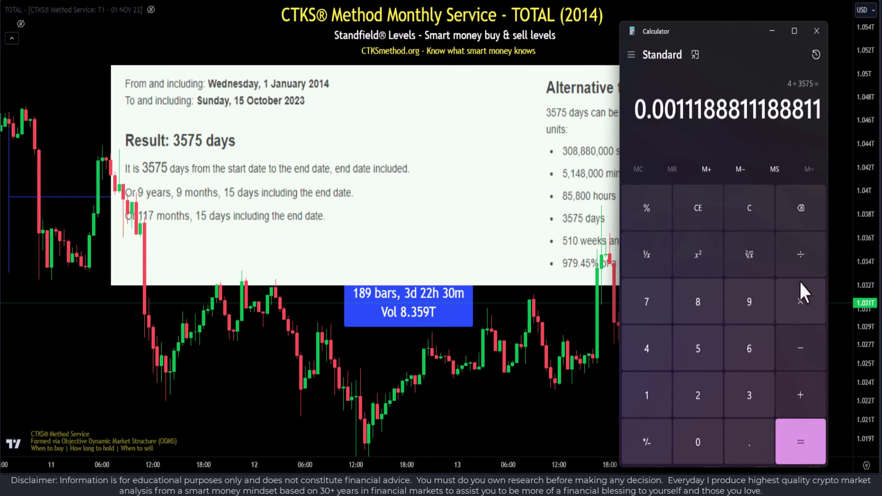
{"action": "left_click", "coordinate": [799, 294]}
{"action": "left_click", "coordinate": [625, 397]}
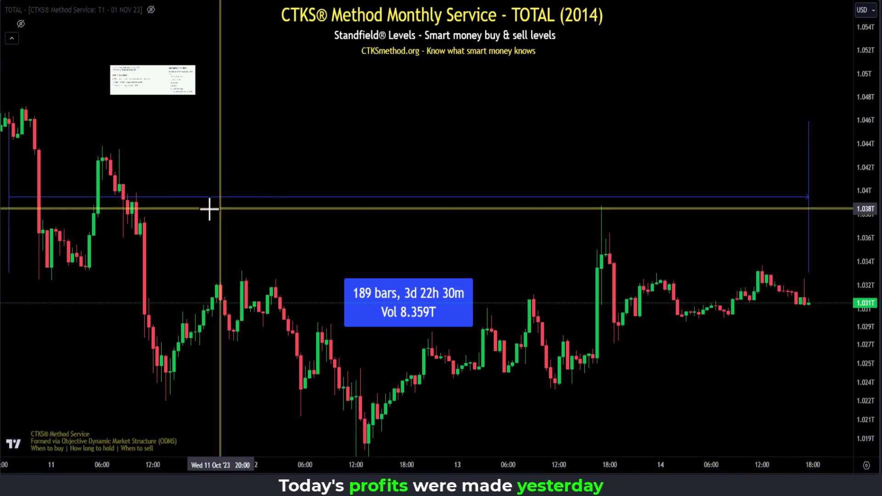
Brush lines along the 11 October high near 06:00, the low after 12:00 at about 1.024T, and the highs around midnight on 12 October
{"action": "left_click_drag", "start_coordinate": [69, 153], "coordinate": [133, 152]}
{"action": "left_click_drag", "start_coordinate": [144, 382], "coordinate": [195, 382]}
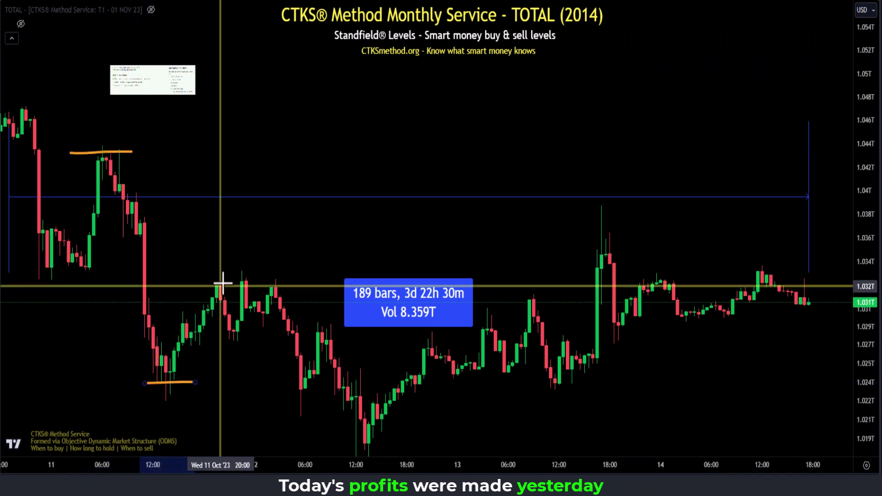
{"action": "left_click_drag", "start_coordinate": [215, 285], "coordinate": [296, 284]}
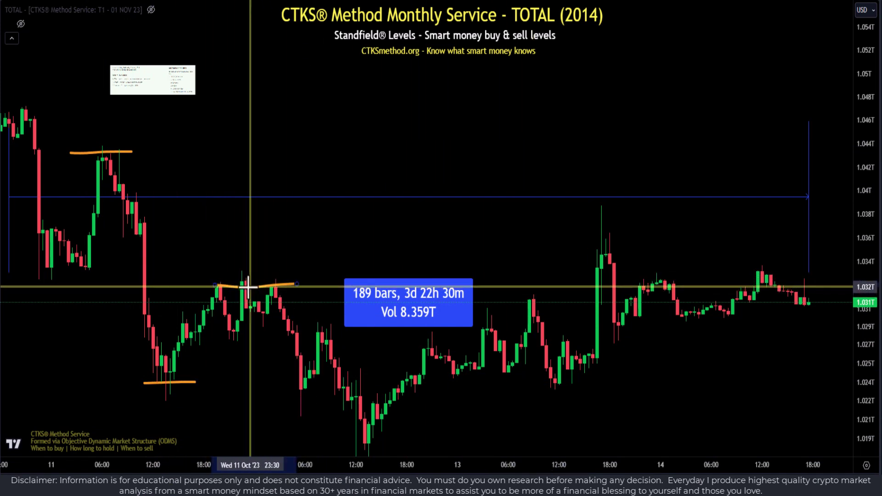
{"action": "mouse_move", "coordinate": [266, 271]}
{"action": "left_mouse_down"}
{"action": "mouse_move", "coordinate": [229, 272]}
{"action": "mouse_move", "coordinate": [275, 282]}
{"action": "left_mouse_up"}
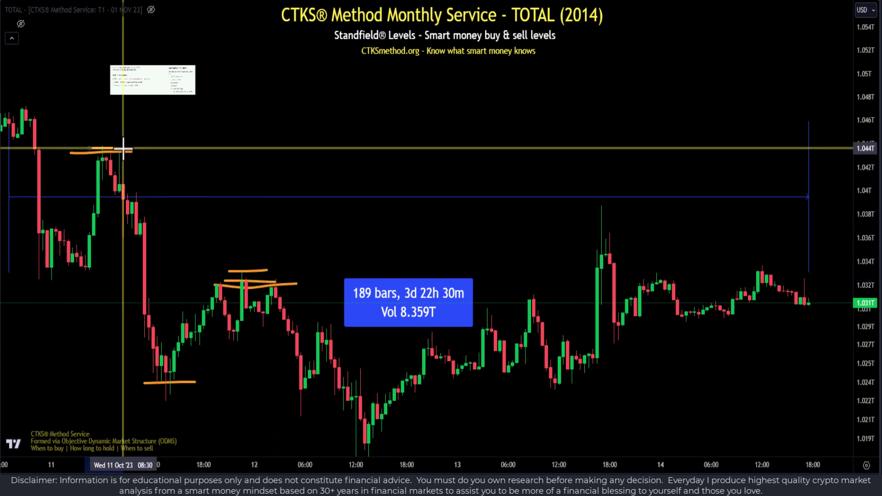
Brush lines over the late 10 October high, under the lows just after midnight on 11 October, and under that day's lowest wick at about 1.023T
{"action": "left_click_drag", "start_coordinate": [21, 109], "coordinate": [44, 109]}
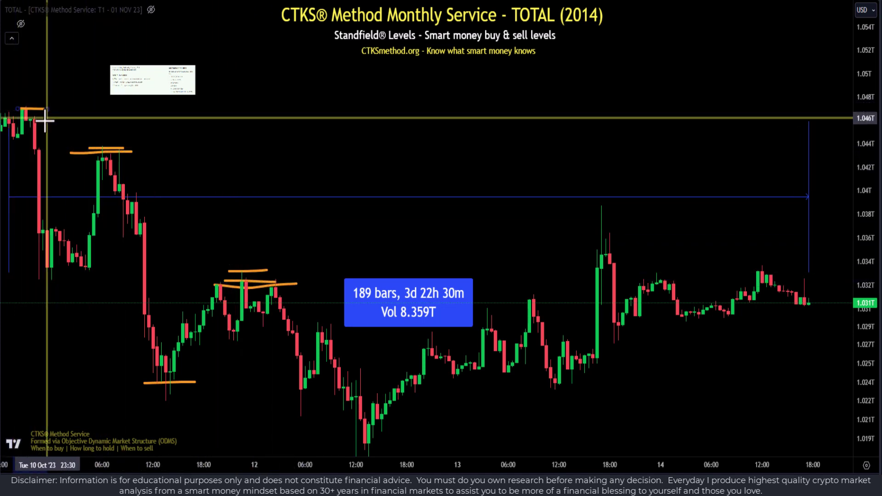
{"action": "left_click_drag", "start_coordinate": [28, 278], "coordinate": [98, 270]}
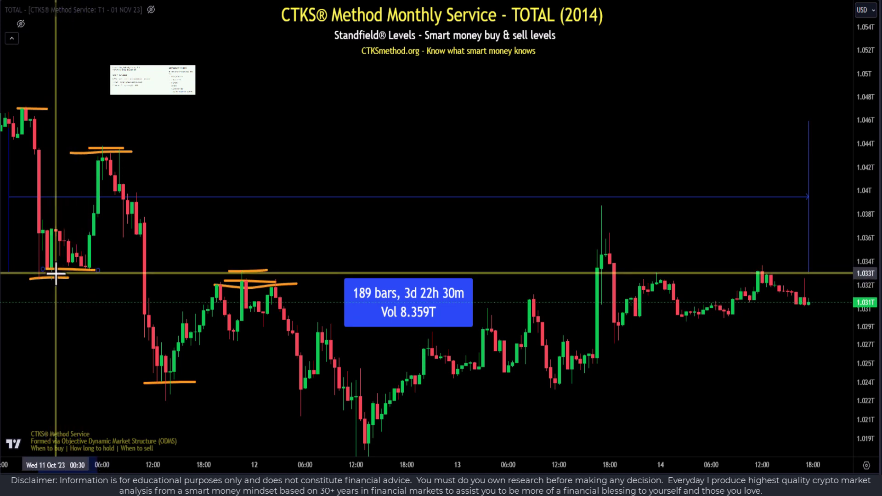
{"action": "left_click", "coordinate": [157, 400]}
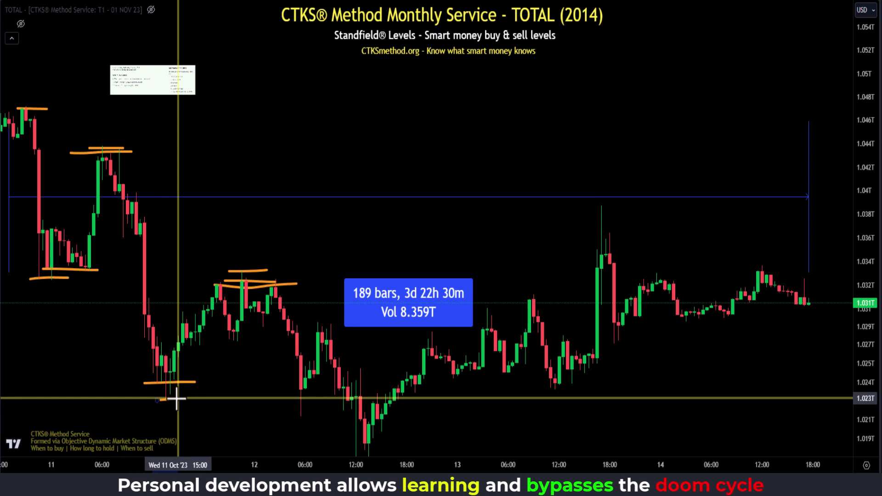
{"action": "left_click", "coordinate": [176, 399]}
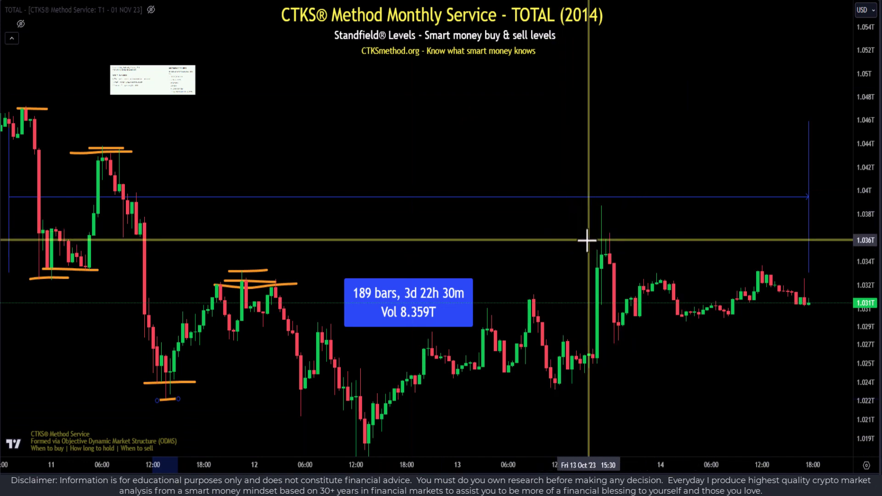
Circle the price spike near 18:00 on 13 October and brush across the morning candles of 11 October at about 1.038T
{"action": "mouse_move", "coordinate": [610, 239]}
{"action": "left_mouse_down"}
{"action": "mouse_move", "coordinate": [597, 242]}
{"action": "mouse_move", "coordinate": [618, 255]}
{"action": "left_mouse_up"}
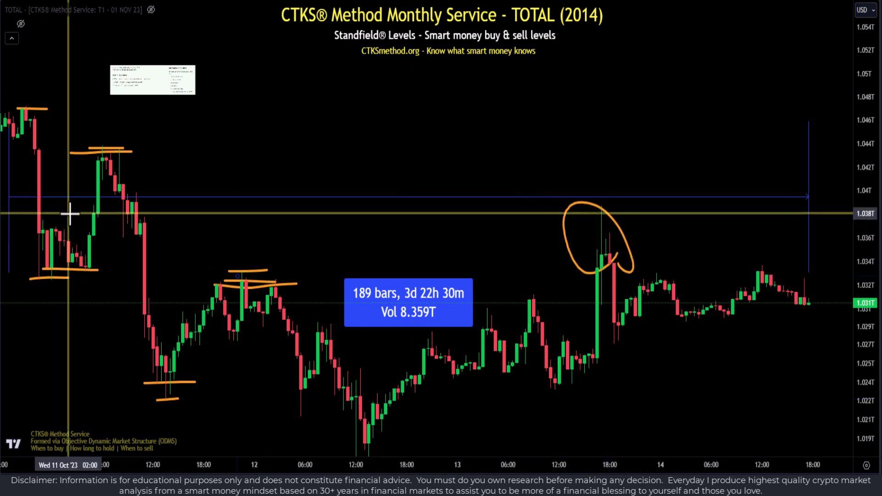
{"action": "left_click_drag", "start_coordinate": [79, 213], "coordinate": [162, 213]}
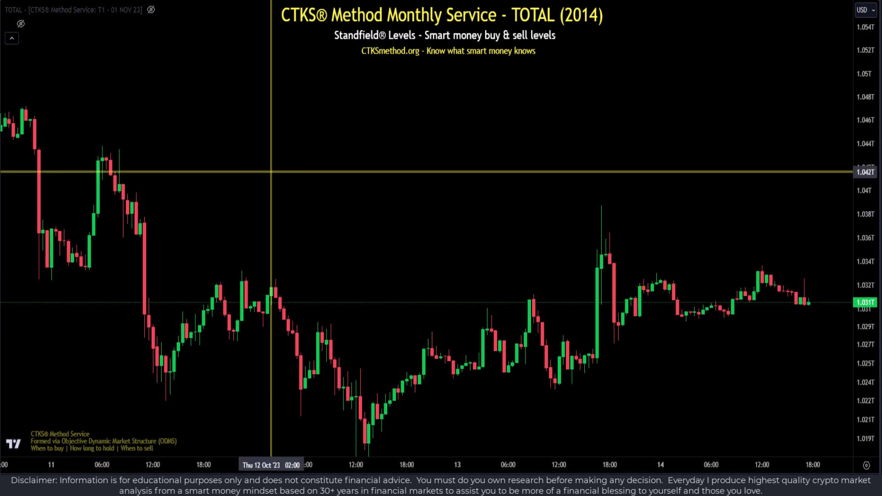
Underline CTKS® Method and Standfield® Levels in the chart titles, and brush a line across the highs around midnight on 12 October
{"action": "left_click_drag", "start_coordinate": [279, 37], "coordinate": [367, 26]}
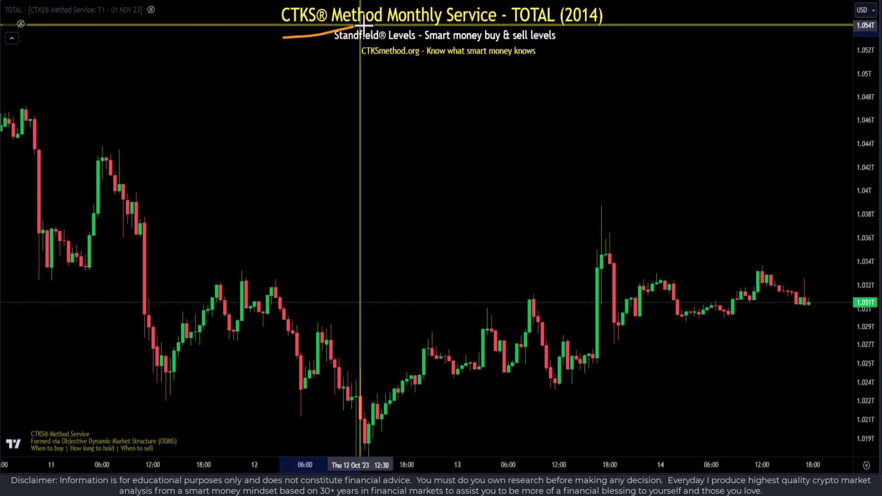
{"action": "left_click", "coordinate": [305, 29]}
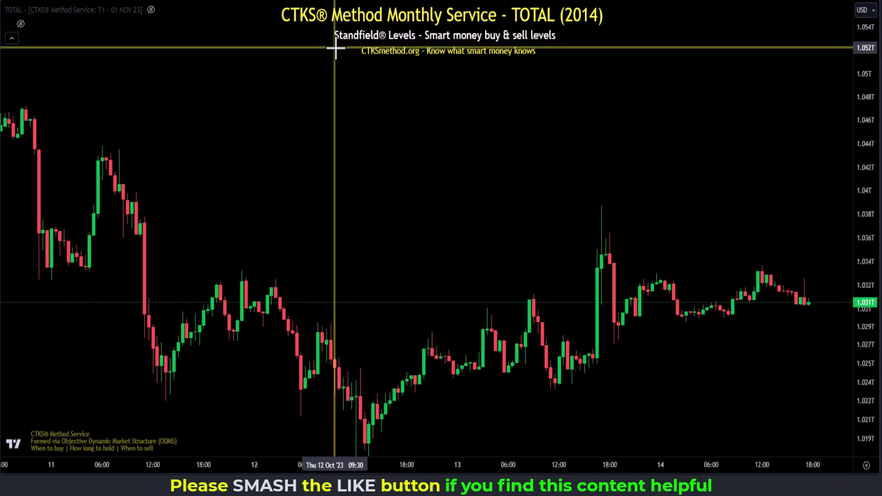
{"action": "left_click", "coordinate": [360, 47]}
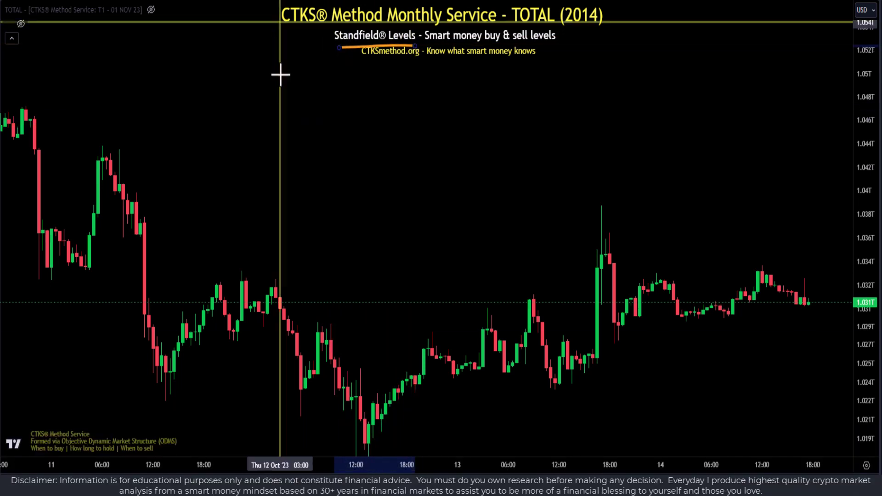
{"action": "left_click_drag", "start_coordinate": [189, 287], "coordinate": [317, 288]}
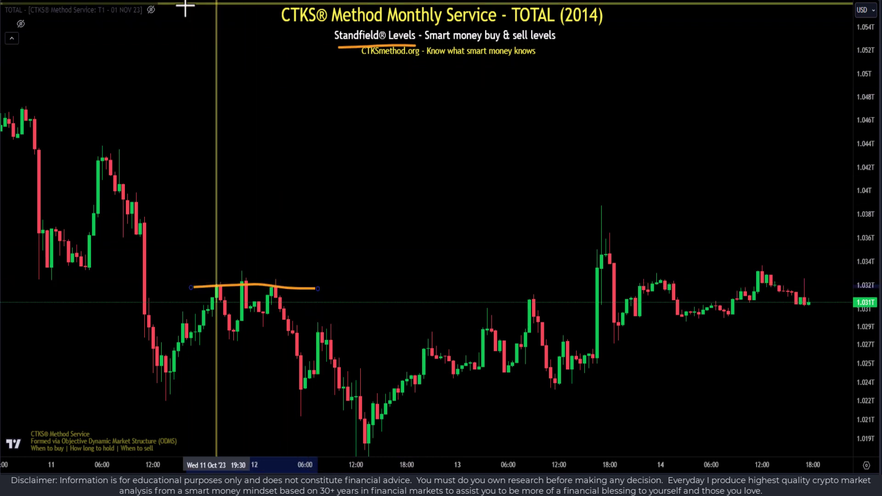
Show the hidden CTKS® Method Service indicator and brush a loop and short marks around its levels from about 1.026T to 1.029T
{"action": "left_click", "coordinate": [151, 9]}
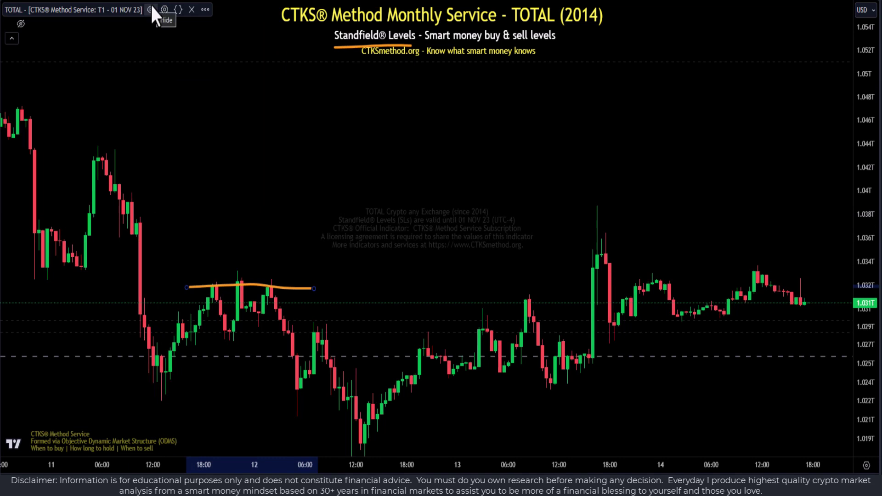
{"action": "mouse_move", "coordinate": [692, 369]}
{"action": "left_mouse_down"}
{"action": "mouse_move", "coordinate": [735, 358]}
{"action": "mouse_move", "coordinate": [611, 367]}
{"action": "mouse_move", "coordinate": [682, 383]}
{"action": "left_mouse_up"}
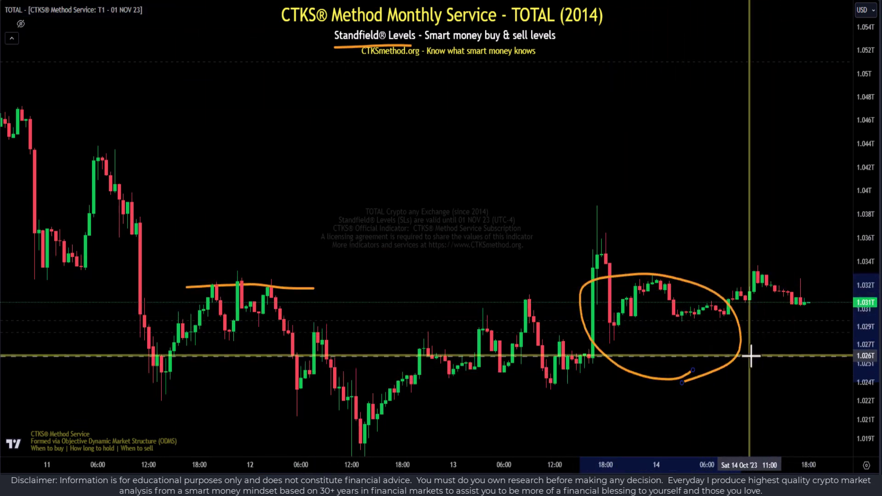
{"action": "left_click_drag", "start_coordinate": [752, 355], "coordinate": [792, 356]}
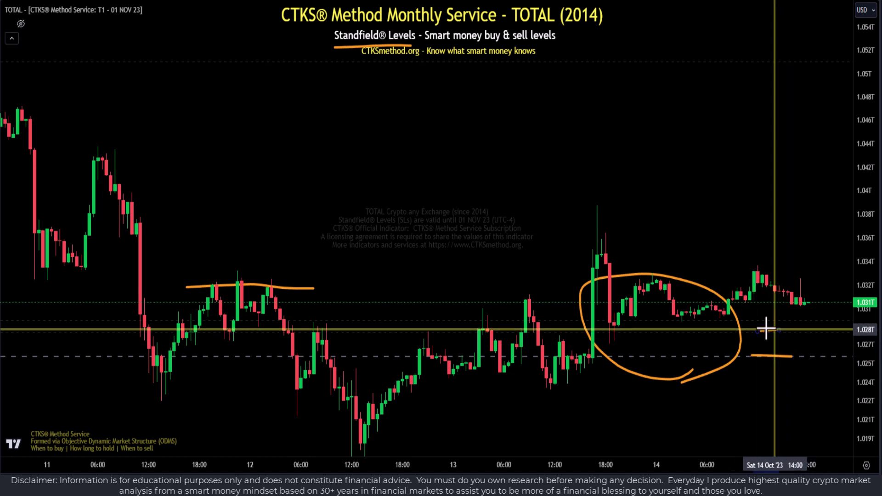
{"action": "mouse_move", "coordinate": [757, 330]}
{"action": "left_mouse_down"}
{"action": "mouse_move", "coordinate": [779, 329]}
{"action": "mouse_move", "coordinate": [779, 319]}
{"action": "left_mouse_up"}
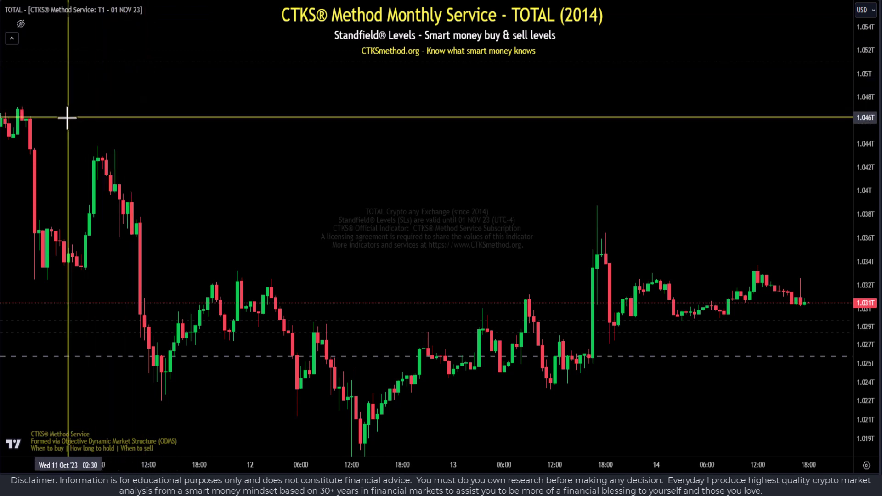
Brush along the dashed 1.051T level, trace the price down from 10 October into loops around late 11 October, and undo the strokes
{"action": "scroll", "coordinate": [67, 117], "scroll_direction": "down", "scroll_amount": 3}
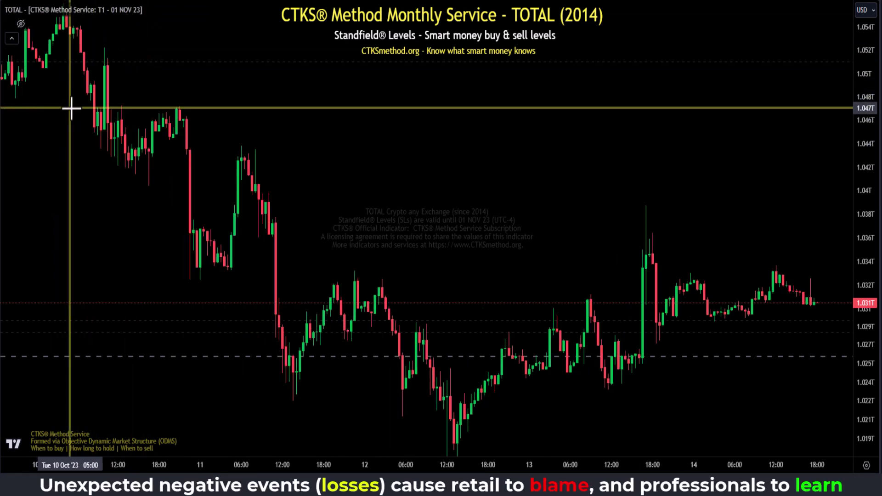
{"action": "left_click_drag", "start_coordinate": [30, 61], "coordinate": [144, 62]}
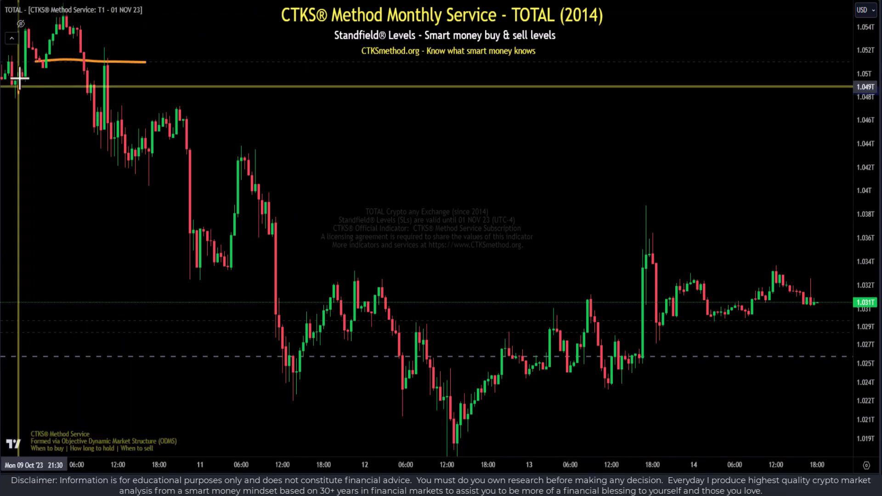
{"action": "mouse_move", "coordinate": [19, 92]}
{"action": "left_mouse_down"}
{"action": "mouse_move", "coordinate": [29, 39]}
{"action": "mouse_move", "coordinate": [46, 59]}
{"action": "mouse_move", "coordinate": [56, 31]}
{"action": "mouse_move", "coordinate": [75, 29]}
{"action": "mouse_move", "coordinate": [83, 106]}
{"action": "mouse_move", "coordinate": [94, 122]}
{"action": "mouse_move", "coordinate": [112, 73]}
{"action": "mouse_move", "coordinate": [233, 258]}
{"action": "mouse_move", "coordinate": [292, 316]}
{"action": "mouse_move", "coordinate": [319, 385]}
{"action": "mouse_move", "coordinate": [405, 303]}
{"action": "mouse_move", "coordinate": [340, 386]}
{"action": "mouse_move", "coordinate": [391, 303]}
{"action": "mouse_move", "coordinate": [330, 375]}
{"action": "left_mouse_up"}
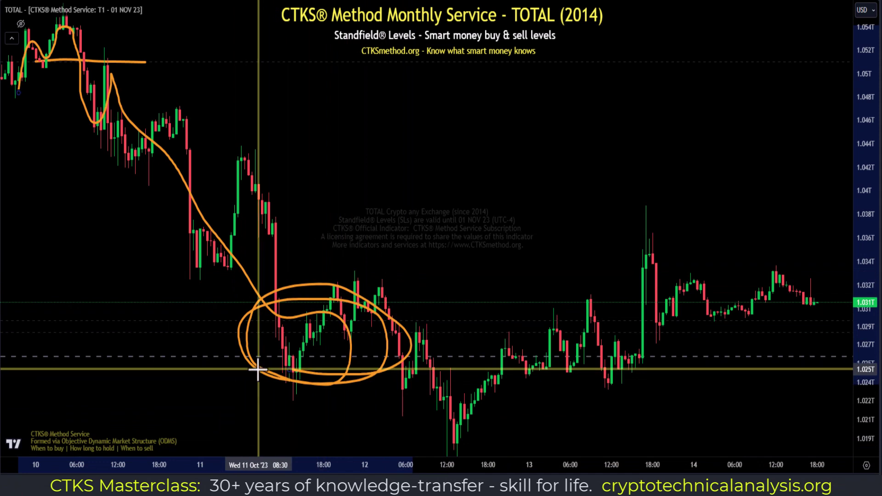
{"action": "key", "text": "ctrl+z"}
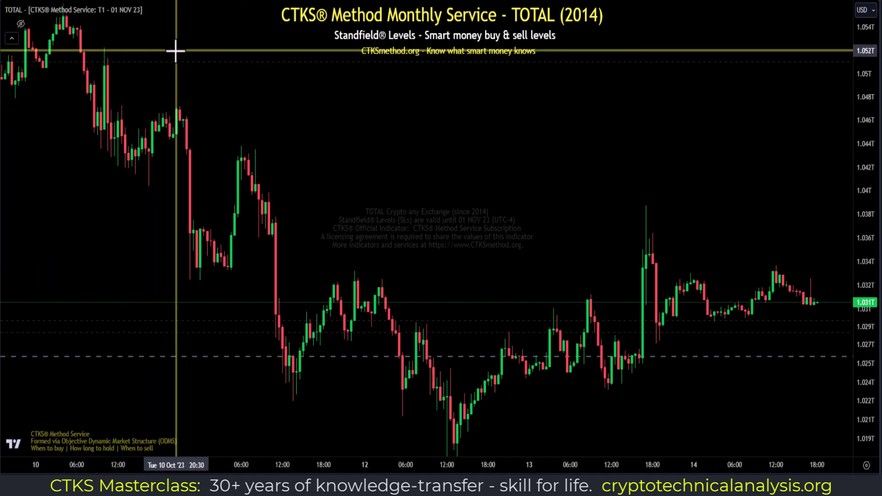
Loop the area beside the 1.051T level and the late 11 October candles, join them with an arrow, and undo the marks
{"action": "mouse_move", "coordinate": [175, 50]}
{"action": "left_mouse_down"}
{"action": "mouse_move", "coordinate": [108, 69]}
{"action": "mouse_move", "coordinate": [198, 44]}
{"action": "mouse_move", "coordinate": [190, 43]}
{"action": "left_mouse_up"}
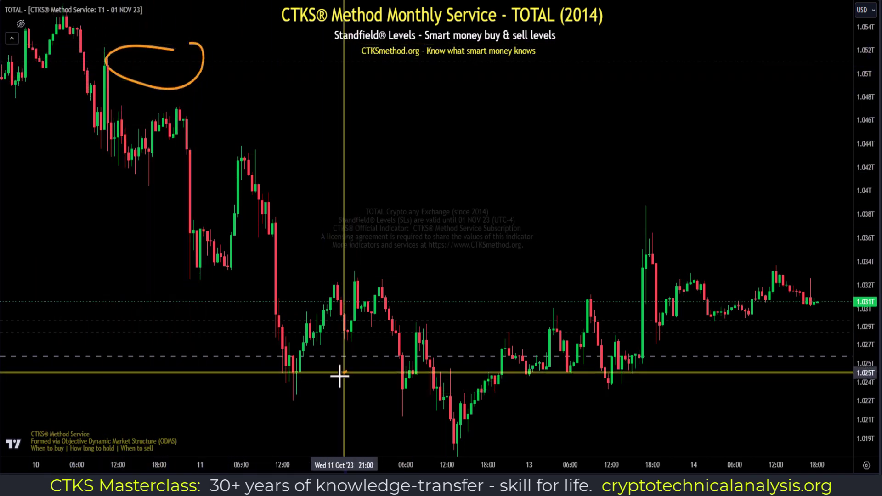
{"action": "mouse_move", "coordinate": [340, 375]}
{"action": "left_mouse_down"}
{"action": "mouse_move", "coordinate": [363, 345]}
{"action": "mouse_move", "coordinate": [346, 363]}
{"action": "left_mouse_up"}
{"action": "left_click_drag", "start_coordinate": [160, 71], "coordinate": [330, 298]}
{"action": "left_click_drag", "start_coordinate": [324, 265], "coordinate": [330, 299]}
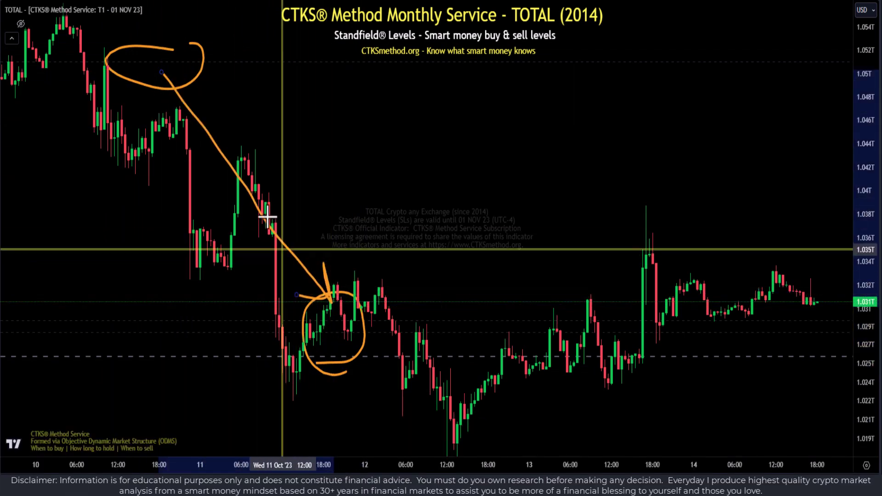
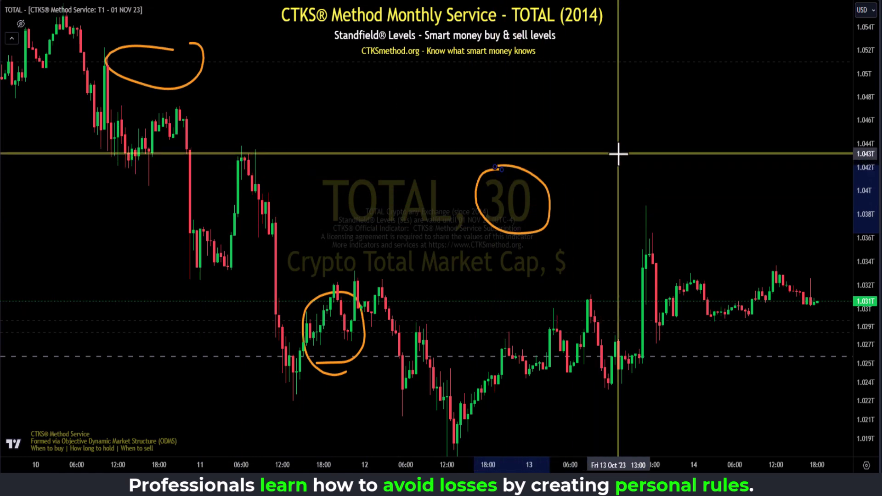
{"action": "key", "text": "ctrl+z"}
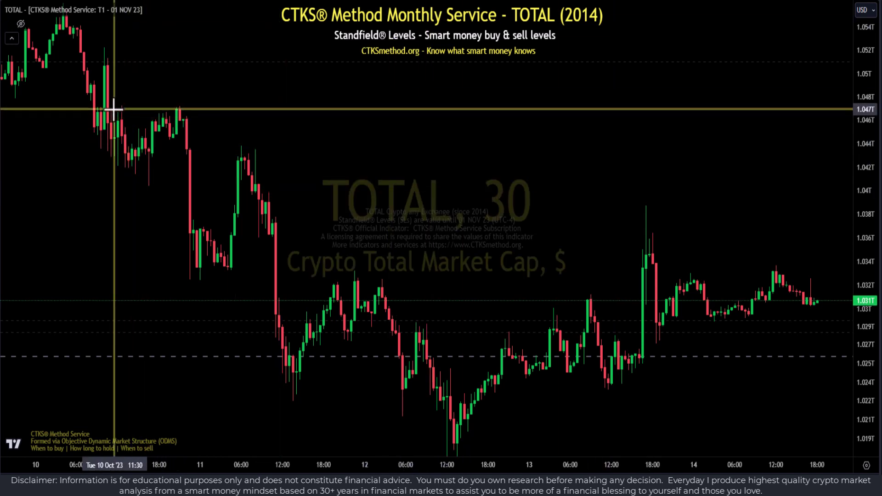
Circle the 10 October candles crossing the dashed 1.051T level and the candles from midday to midnight on 11 October
{"action": "mouse_move", "coordinate": [67, 47]}
{"action": "left_mouse_down"}
{"action": "mouse_move", "coordinate": [130, 75]}
{"action": "mouse_move", "coordinate": [43, 60]}
{"action": "mouse_move", "coordinate": [53, 50]}
{"action": "left_mouse_up"}
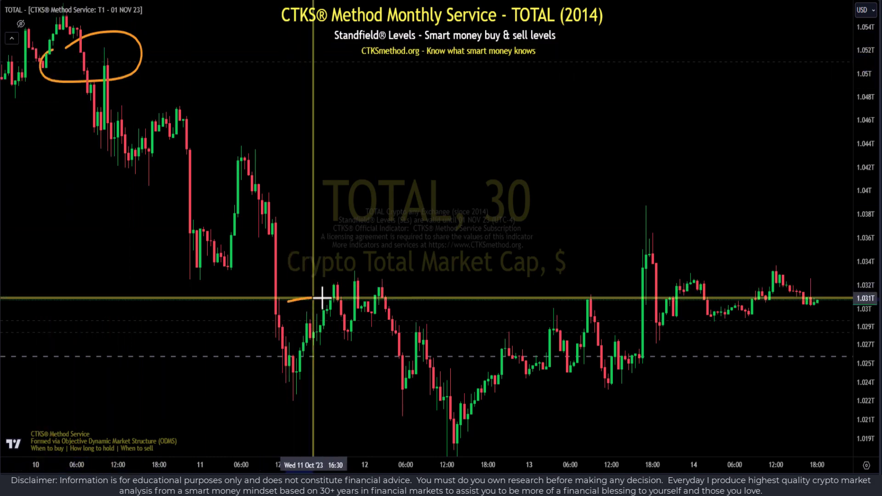
{"action": "mouse_move", "coordinate": [306, 299]}
{"action": "left_mouse_down"}
{"action": "mouse_move", "coordinate": [268, 360]}
{"action": "mouse_move", "coordinate": [303, 298]}
{"action": "left_mouse_up"}
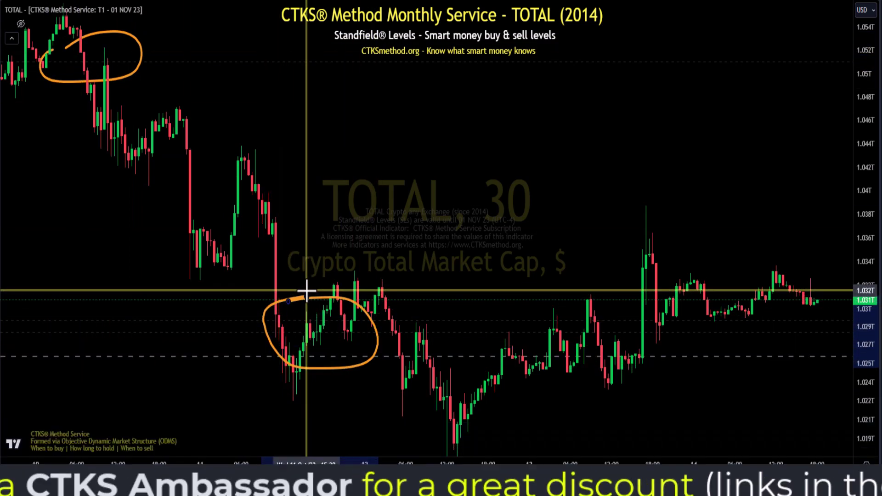
Handwrite an R above the 12 October candles, delete it, and brush a stroke beside the 10 October decline
{"action": "mouse_move", "coordinate": [355, 135]}
{"action": "left_mouse_down"}
{"action": "mouse_move", "coordinate": [355, 158]}
{"action": "mouse_move", "coordinate": [360, 147]}
{"action": "mouse_move", "coordinate": [395, 181]}
{"action": "left_mouse_up"}
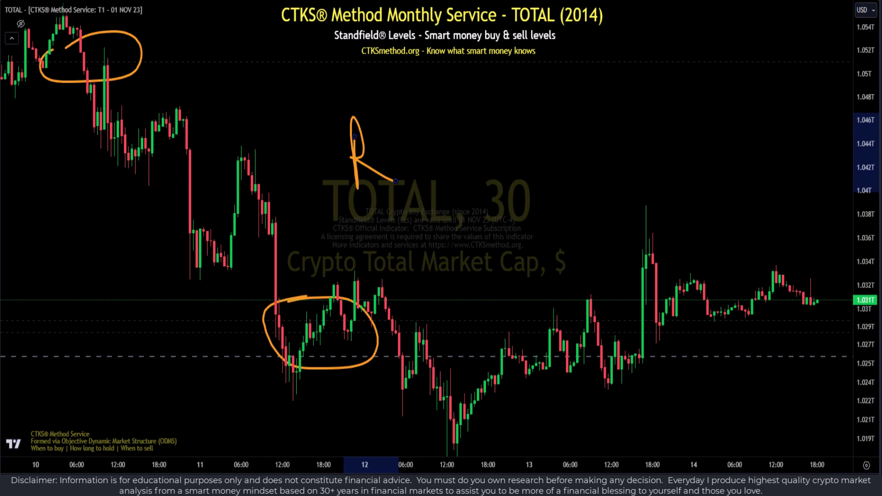
{"action": "key", "text": "Delete"}
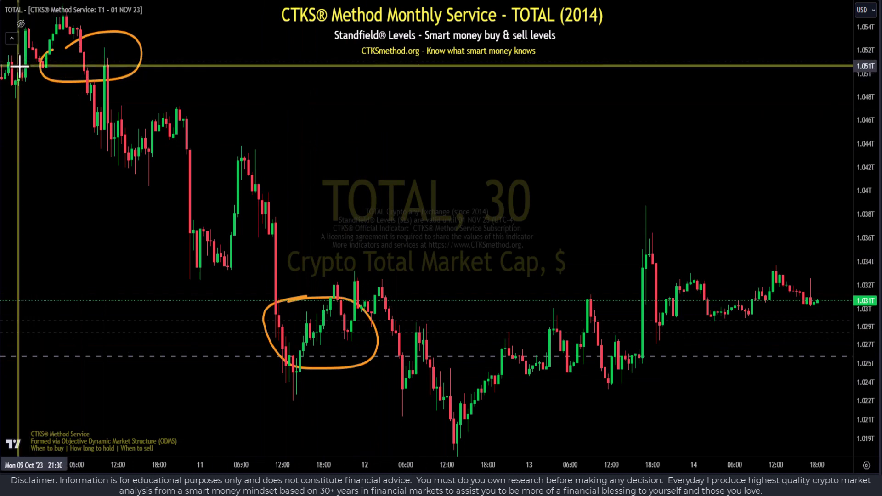
{"action": "mouse_move", "coordinate": [15, 111]}
{"action": "left_mouse_down"}
{"action": "mouse_move", "coordinate": [69, 69]}
{"action": "mouse_move", "coordinate": [131, 168]}
{"action": "left_mouse_up"}
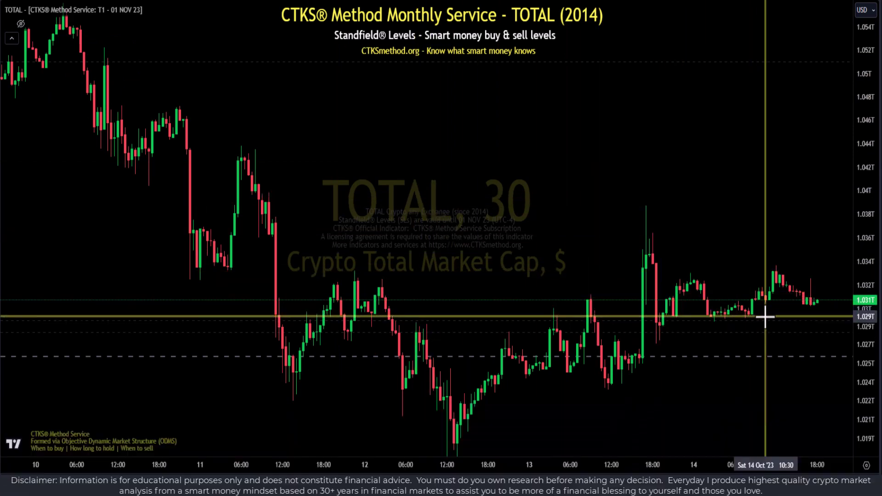
Box the dashed levels below the latest 14 October price, and brush a falling line along the highs and a rising one from the 12 October low
{"action": "mouse_move", "coordinate": [765, 366]}
{"action": "left_mouse_down"}
{"action": "mouse_move", "coordinate": [850, 359]}
{"action": "mouse_move", "coordinate": [851, 322]}
{"action": "mouse_move", "coordinate": [764, 317]}
{"action": "left_mouse_up"}
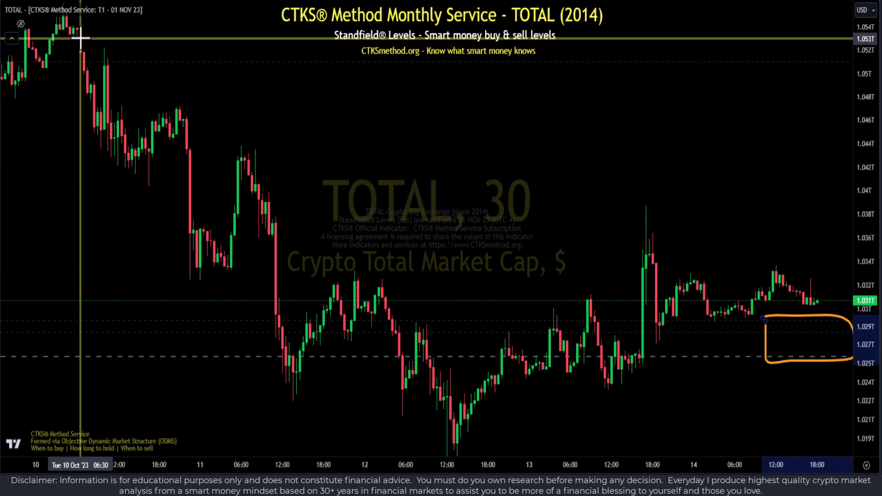
{"action": "mouse_move", "coordinate": [65, 18]}
{"action": "left_mouse_down"}
{"action": "mouse_move", "coordinate": [256, 158]}
{"action": "mouse_move", "coordinate": [386, 281]}
{"action": "mouse_move", "coordinate": [568, 365]}
{"action": "mouse_move", "coordinate": [577, 418]}
{"action": "left_mouse_up"}
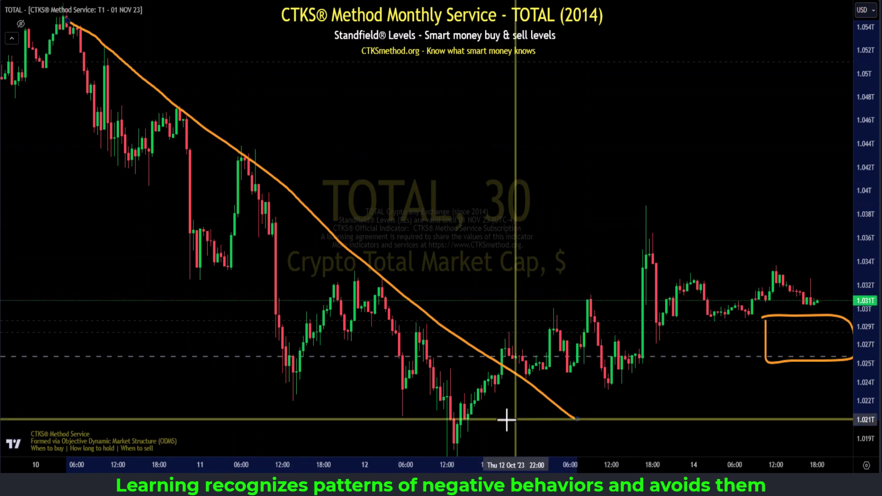
{"action": "mouse_move", "coordinate": [456, 441]}
{"action": "left_mouse_down"}
{"action": "mouse_move", "coordinate": [680, 410]}
{"action": "mouse_move", "coordinate": [619, 389]}
{"action": "mouse_move", "coordinate": [813, 356]}
{"action": "mouse_move", "coordinate": [866, 309]}
{"action": "mouse_move", "coordinate": [847, 296]}
{"action": "left_mouse_up"}
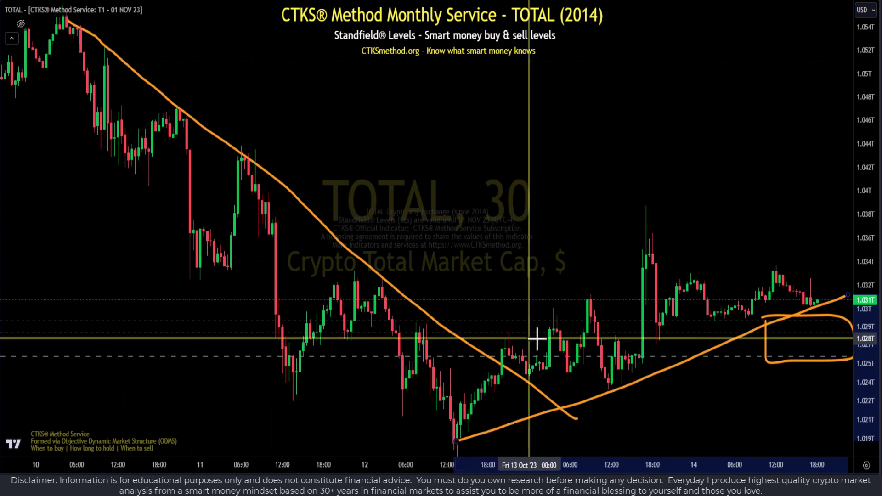
{"action": "mouse_move", "coordinate": [738, 203]}
{"action": "left_mouse_down"}
{"action": "mouse_move", "coordinate": [453, 317]}
{"action": "mouse_move", "coordinate": [713, 199]}
{"action": "left_mouse_up"}
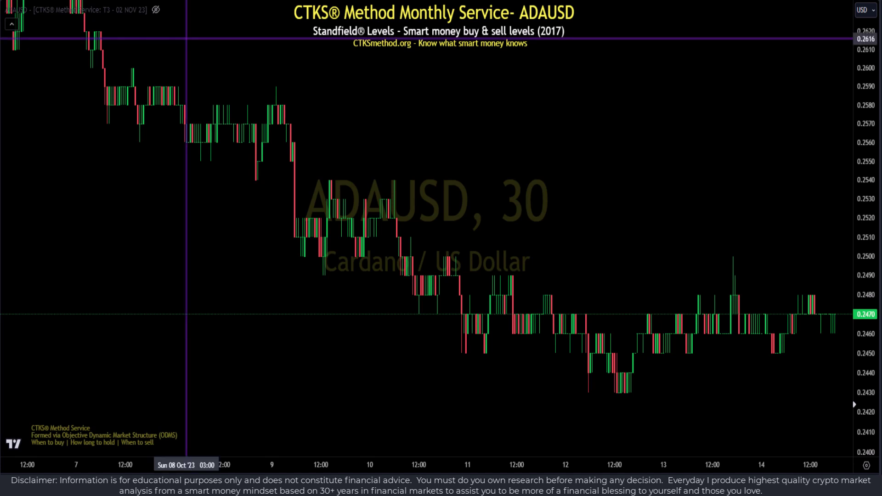
Show the hidden CTKS® Method Service indicator on the ADAUSD chart
{"action": "left_click", "coordinate": [156, 10]}
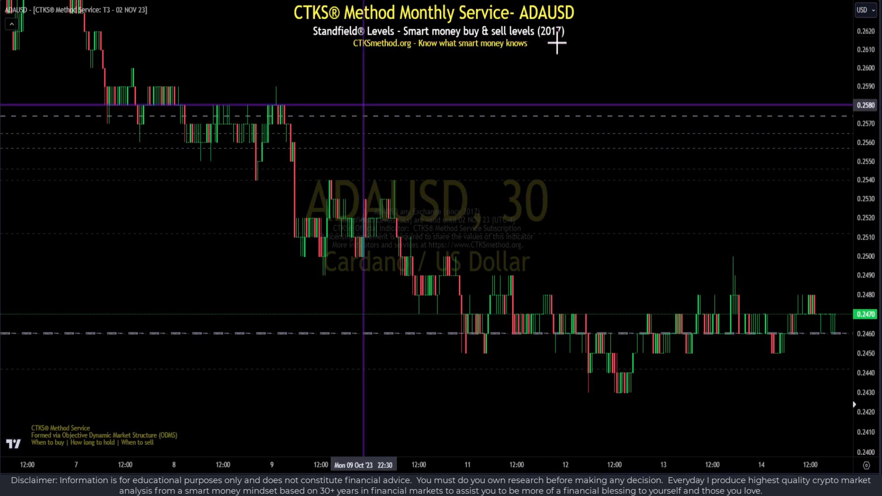
Circle the 7 to 9 October candles, mark the five dashed levels and the sharp dip inside, and delete these annotations
{"action": "mouse_move", "coordinate": [229, 102]}
{"action": "left_mouse_down"}
{"action": "mouse_move", "coordinate": [59, 152]}
{"action": "mouse_move", "coordinate": [203, 183]}
{"action": "mouse_move", "coordinate": [343, 156]}
{"action": "left_mouse_up"}
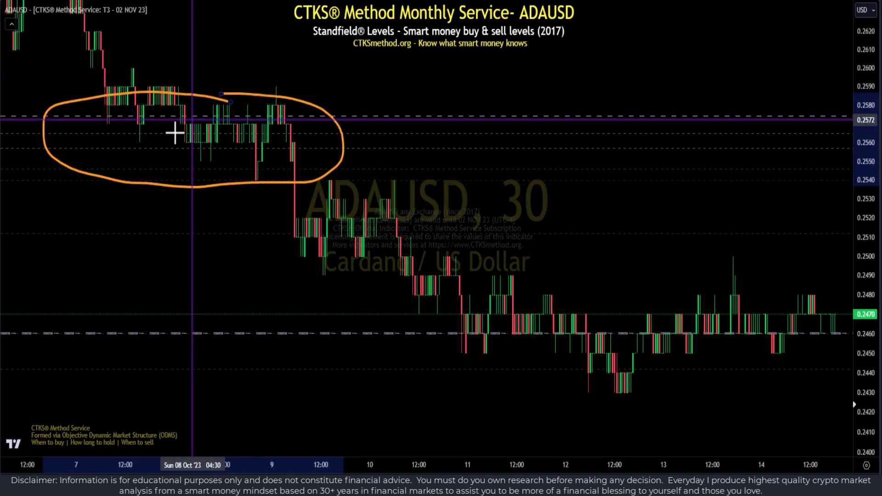
{"action": "left_click_drag", "start_coordinate": [110, 115], "coordinate": [170, 114]}
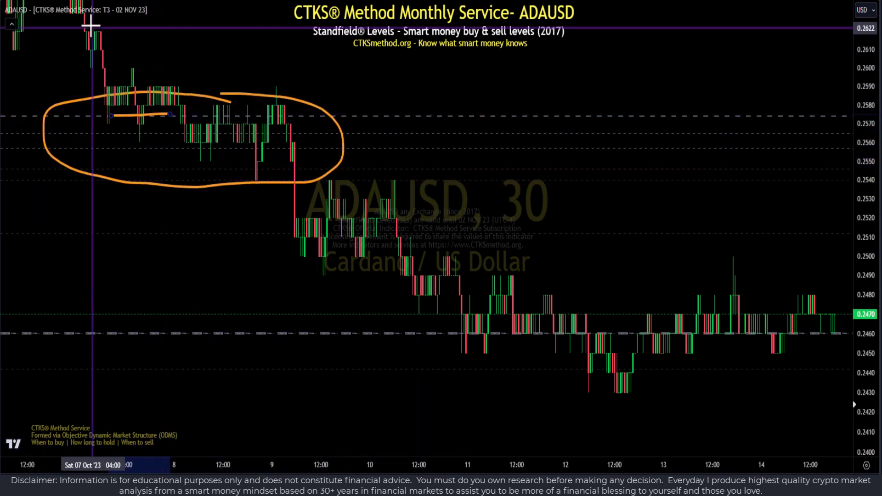
{"action": "left_click", "coordinate": [119, 138]}
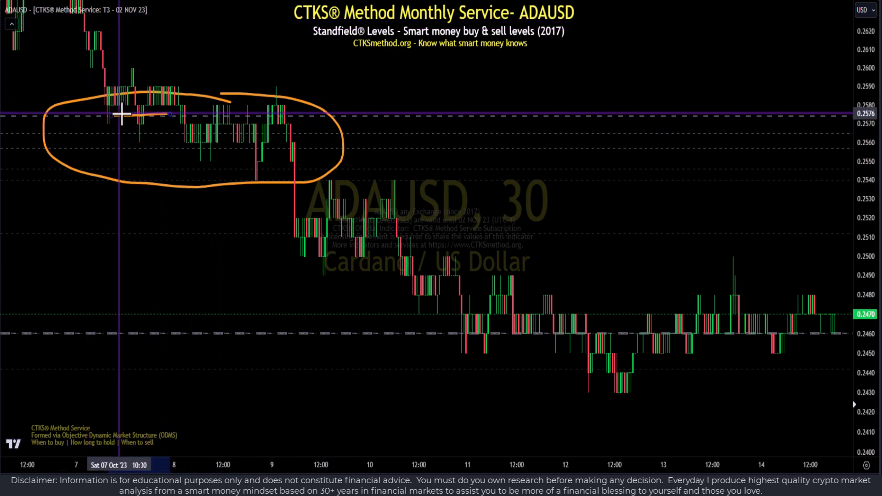
{"action": "mouse_move", "coordinate": [127, 133]}
{"action": "left_mouse_down"}
{"action": "mouse_move", "coordinate": [166, 133]}
{"action": "mouse_move", "coordinate": [227, 181]}
{"action": "left_mouse_up"}
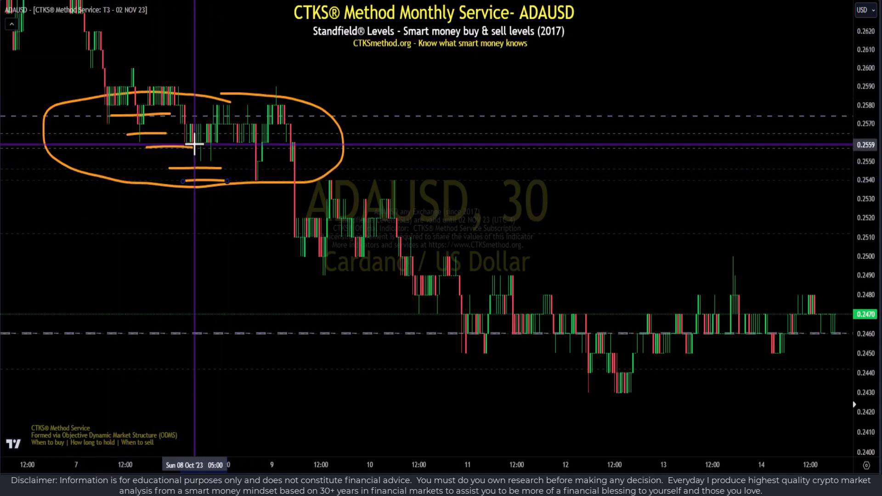
{"action": "mouse_move", "coordinate": [238, 121]}
{"action": "left_mouse_down"}
{"action": "mouse_move", "coordinate": [276, 182]}
{"action": "mouse_move", "coordinate": [242, 134]}
{"action": "left_mouse_up"}
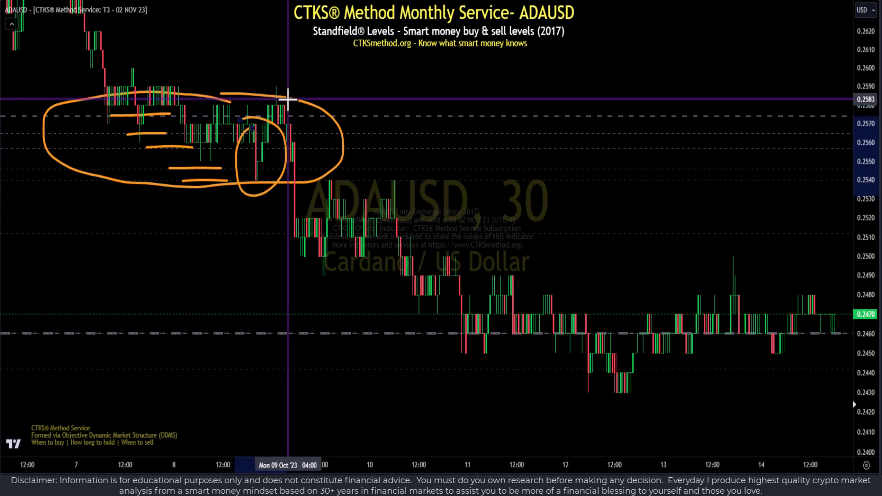
{"action": "key", "text": "Delete"}
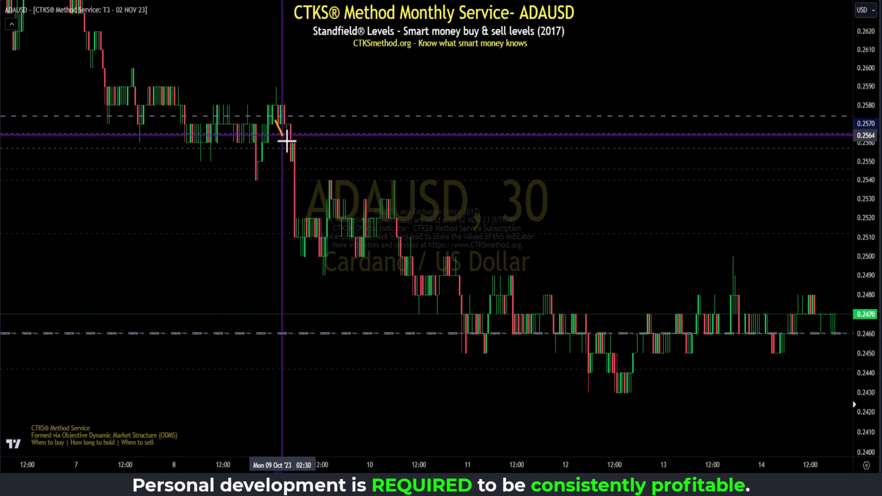
Brush a falling line from 9 October to a circle around the 0.2460 level, and circle the 7 to 9 October range and its dip
{"action": "mouse_move", "coordinate": [277, 123]}
{"action": "left_mouse_down"}
{"action": "mouse_move", "coordinate": [417, 317]}
{"action": "mouse_move", "coordinate": [496, 350]}
{"action": "mouse_move", "coordinate": [398, 384]}
{"action": "mouse_move", "coordinate": [434, 314]}
{"action": "mouse_move", "coordinate": [448, 316]}
{"action": "left_mouse_up"}
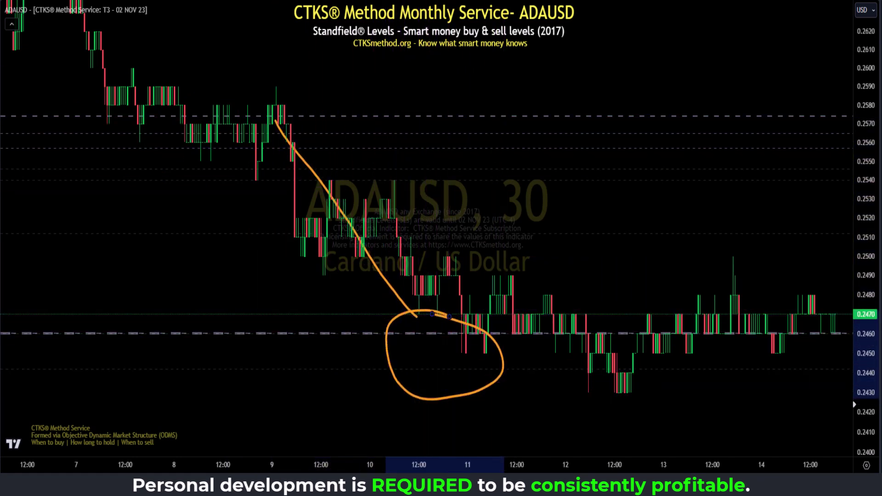
{"action": "mouse_move", "coordinate": [211, 86]}
{"action": "left_mouse_down"}
{"action": "mouse_move", "coordinate": [91, 130]}
{"action": "mouse_move", "coordinate": [252, 191]}
{"action": "mouse_move", "coordinate": [289, 96]}
{"action": "left_mouse_up"}
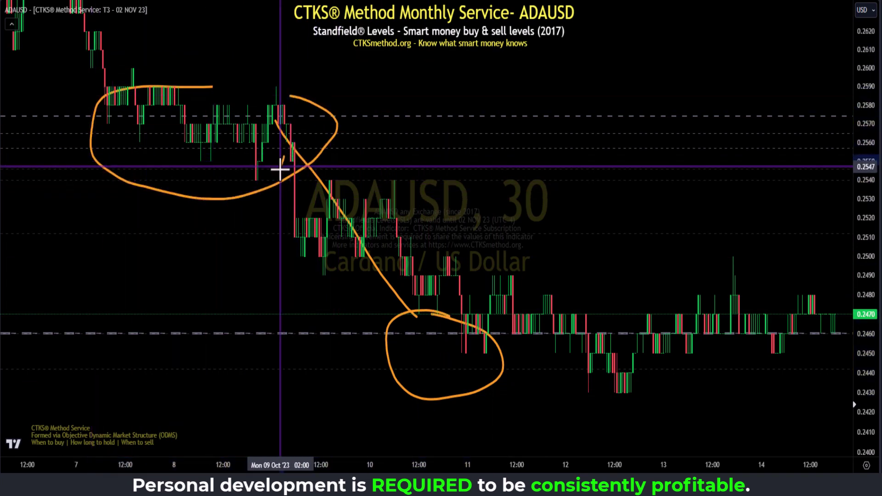
{"action": "mouse_move", "coordinate": [279, 169]}
{"action": "left_mouse_down"}
{"action": "mouse_move", "coordinate": [230, 151]}
{"action": "mouse_move", "coordinate": [252, 114]}
{"action": "mouse_move", "coordinate": [284, 159]}
{"action": "left_mouse_up"}
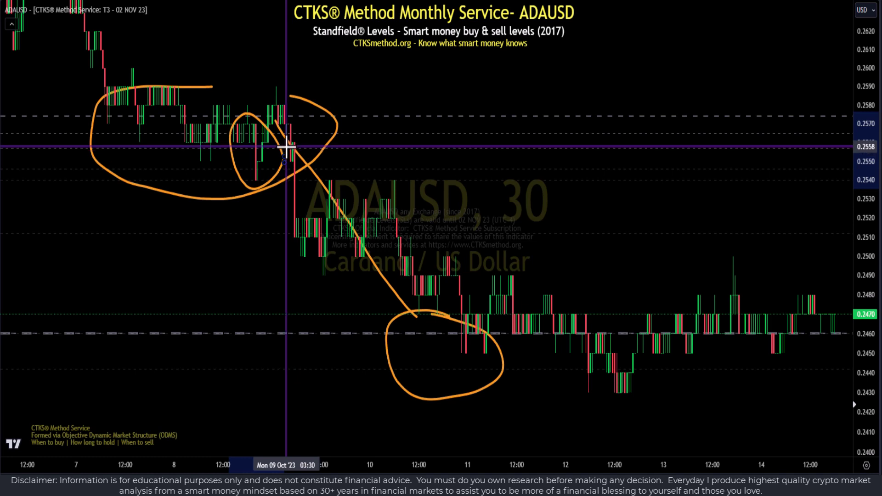
Undo the falling line and all the circles on the ADAUSD chart
{"action": "key", "text": "ctrl+z"}
{"action": "key", "text": "ctrl+z"}
{"action": "key", "text": "ctrl+z"}
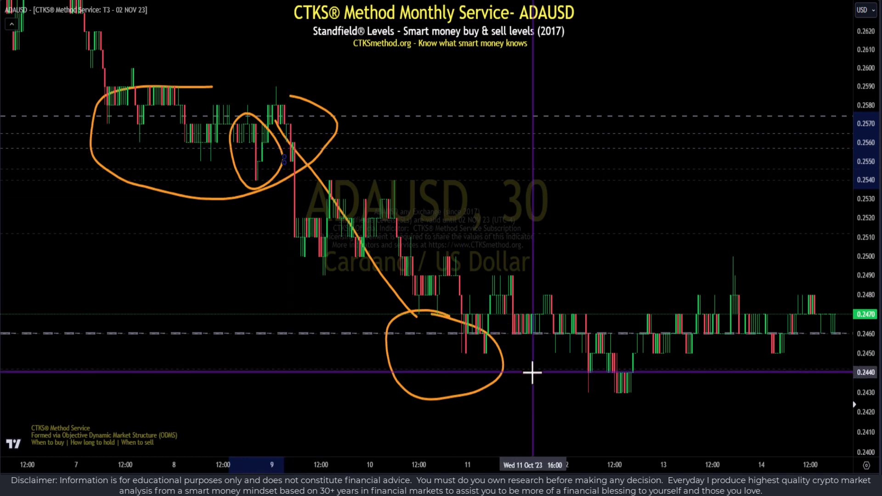
{"action": "key", "text": "ctrl+z"}
{"action": "key", "text": "ctrl+z"}
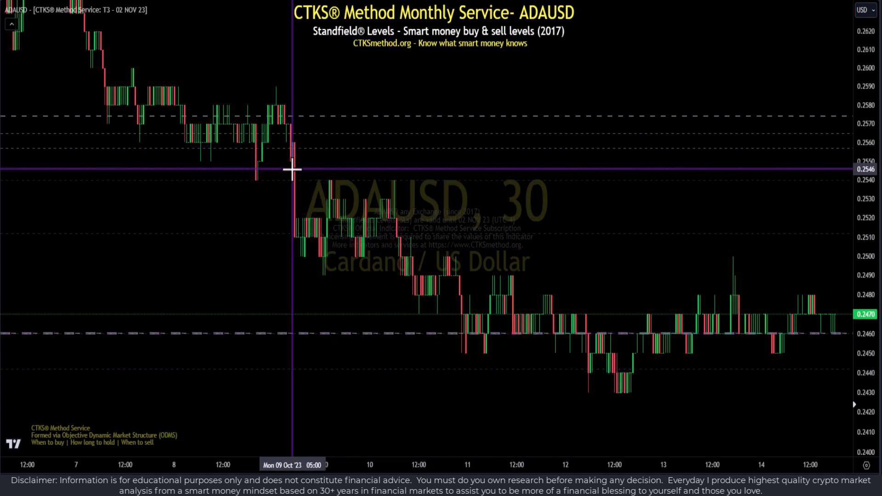
Brush strokes on the two dashed levels near 0.2540 and along those near 0.2510, 0.2460 and 0.2440, circling the lowest two on 9 October
{"action": "mouse_move", "coordinate": [283, 181]}
{"action": "left_mouse_down"}
{"action": "mouse_move", "coordinate": [301, 179]}
{"action": "mouse_move", "coordinate": [298, 188]}
{"action": "left_mouse_up"}
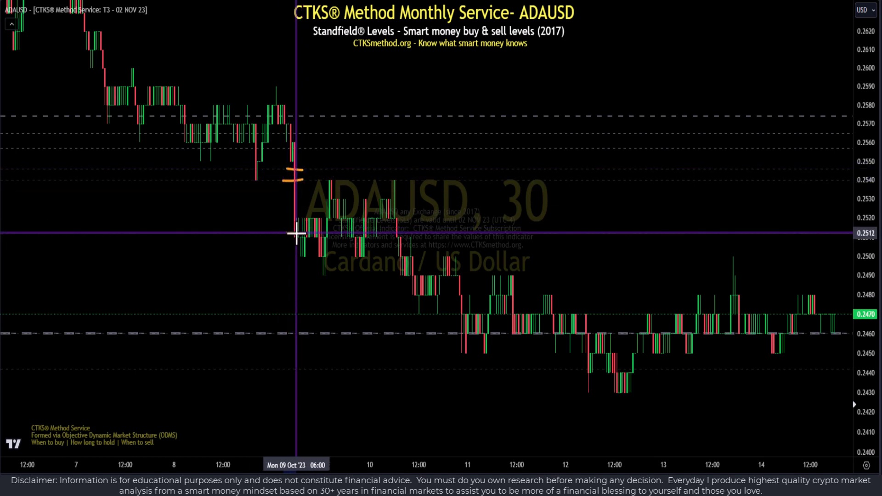
{"action": "left_click_drag", "start_coordinate": [285, 233], "coordinate": [551, 236]}
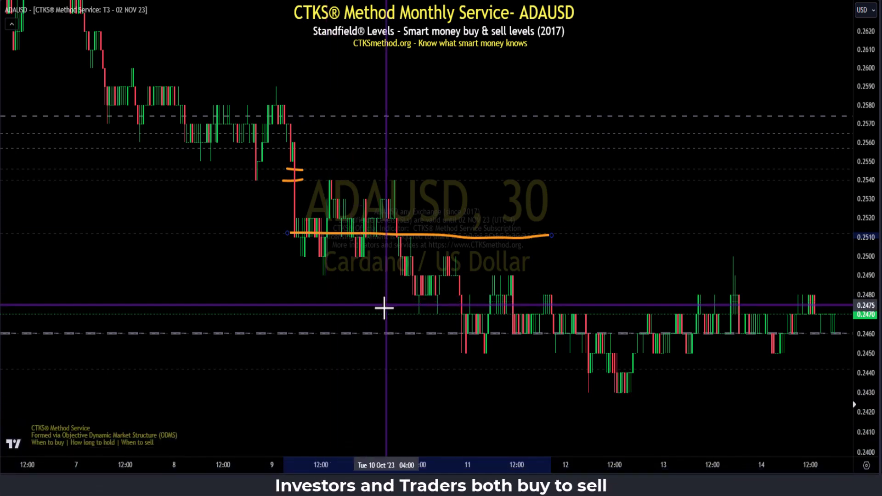
{"action": "mouse_move", "coordinate": [331, 320]}
{"action": "left_mouse_down"}
{"action": "mouse_move", "coordinate": [339, 349]}
{"action": "mouse_move", "coordinate": [312, 324]}
{"action": "left_mouse_up"}
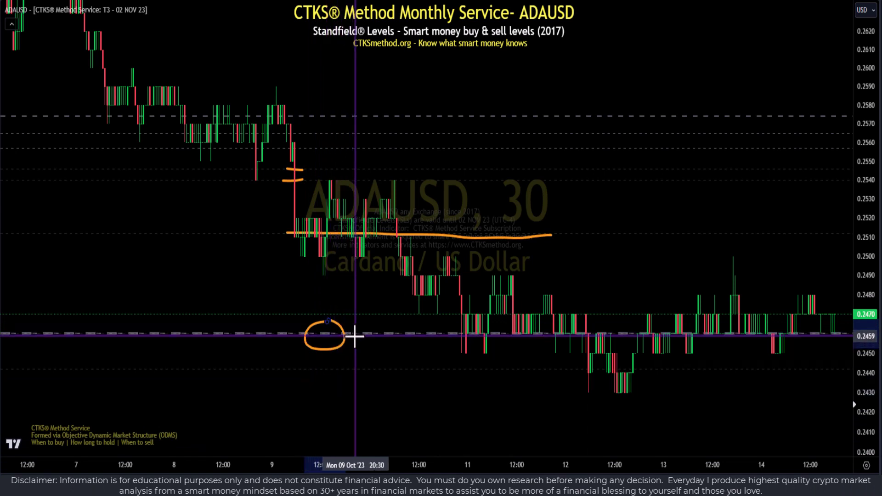
{"action": "mouse_move", "coordinate": [333, 356]}
{"action": "left_mouse_down"}
{"action": "mouse_move", "coordinate": [317, 379]}
{"action": "mouse_move", "coordinate": [330, 385]}
{"action": "mouse_move", "coordinate": [335, 358]}
{"action": "mouse_move", "coordinate": [374, 370]}
{"action": "mouse_move", "coordinate": [682, 371]}
{"action": "left_mouse_up"}
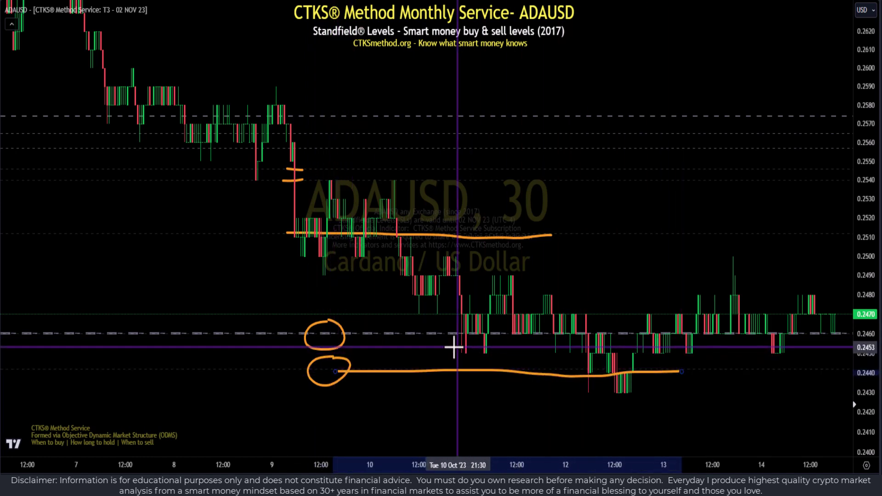
{"action": "left_click_drag", "start_coordinate": [457, 334], "coordinate": [745, 336]}
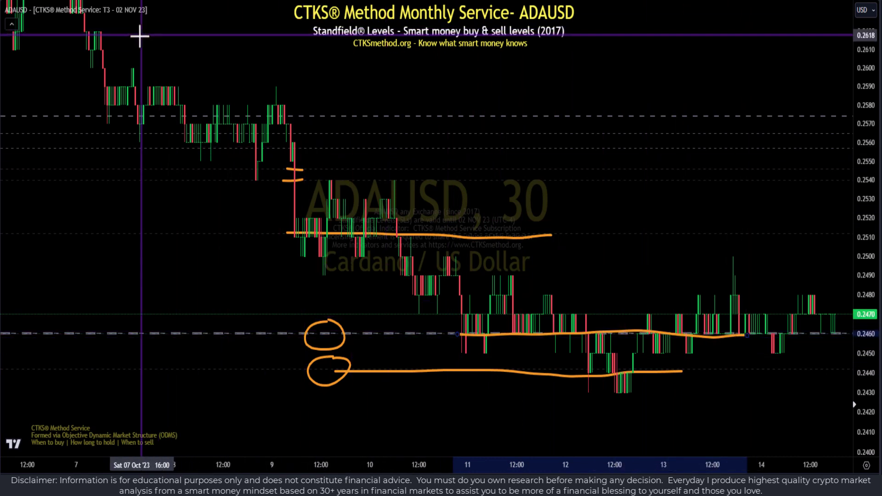
Brush a curved falling arrow from the 7 October price down past the 0.2440 level, and hide the drawings
{"action": "mouse_move", "coordinate": [115, 34]}
{"action": "left_mouse_down"}
{"action": "mouse_move", "coordinate": [177, 75]}
{"action": "mouse_move", "coordinate": [248, 152]}
{"action": "mouse_move", "coordinate": [278, 225]}
{"action": "mouse_move", "coordinate": [294, 416]}
{"action": "mouse_move", "coordinate": [267, 408]}
{"action": "mouse_move", "coordinate": [275, 416]}
{"action": "mouse_move", "coordinate": [321, 391]}
{"action": "left_mouse_up"}
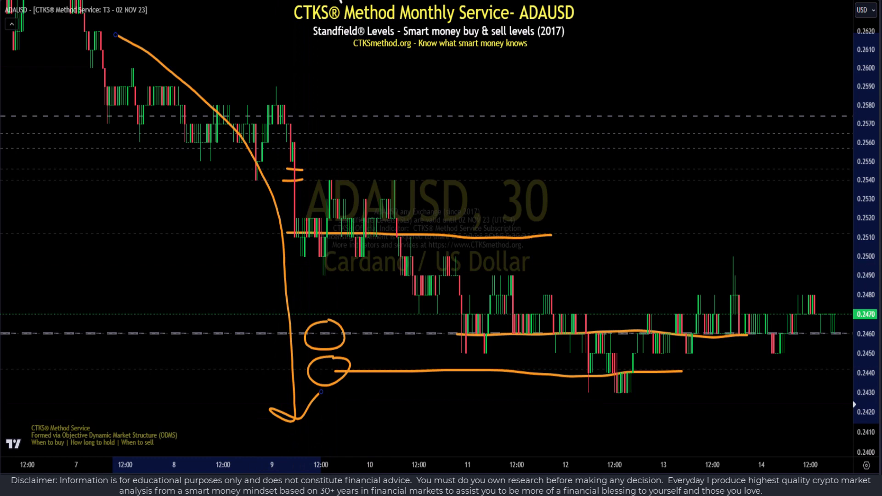
{"action": "key", "text": "ctrl+alt+h"}
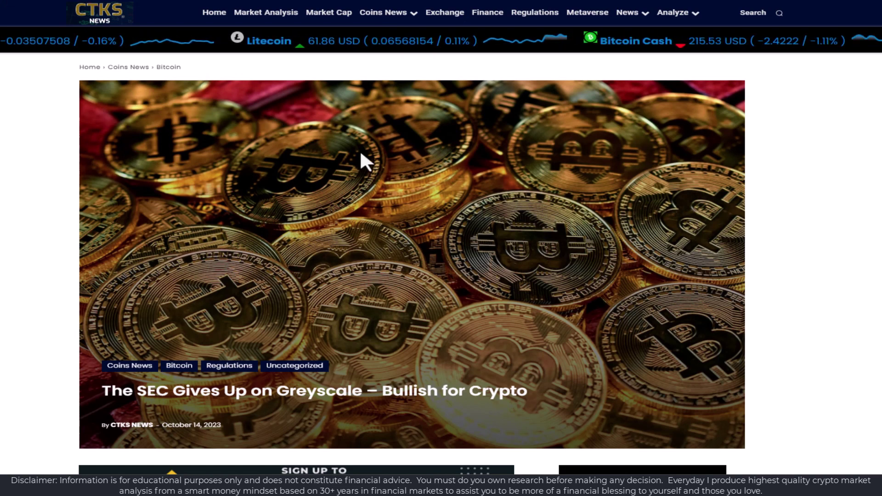
Read the CTKS News article "The SEC Gives Up on Greyscale – Bullish for Crypto"
{"action": "scroll", "coordinate": [360, 150], "scroll_direction": "down", "scroll_amount": 5}
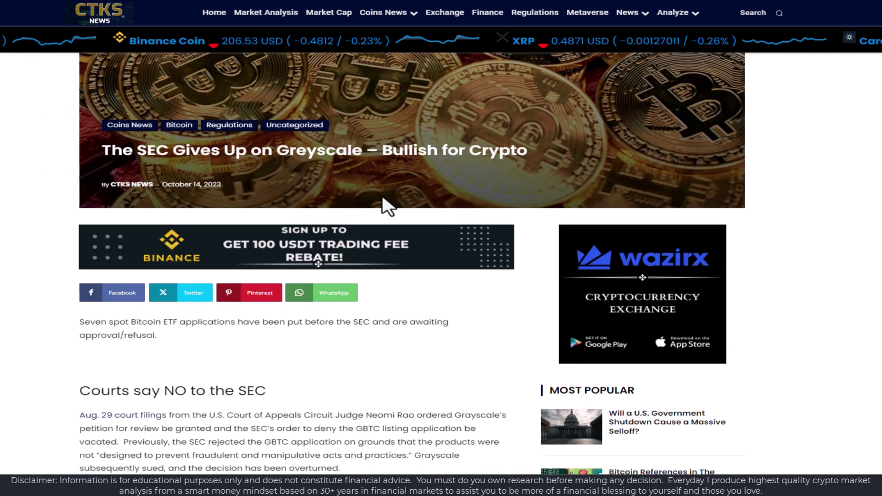
{"action": "scroll", "coordinate": [384, 207], "scroll_direction": "down", "scroll_amount": 10}
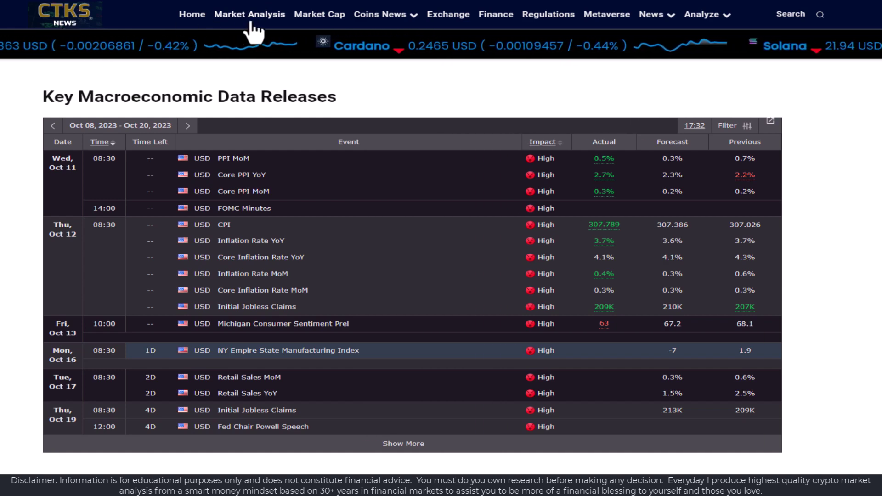
Review the key macroeconomic data releases and the heatmap of all US stocks on the Market Analysis page
{"action": "scroll", "coordinate": [507, 183], "scroll_direction": "down", "scroll_amount": 3}
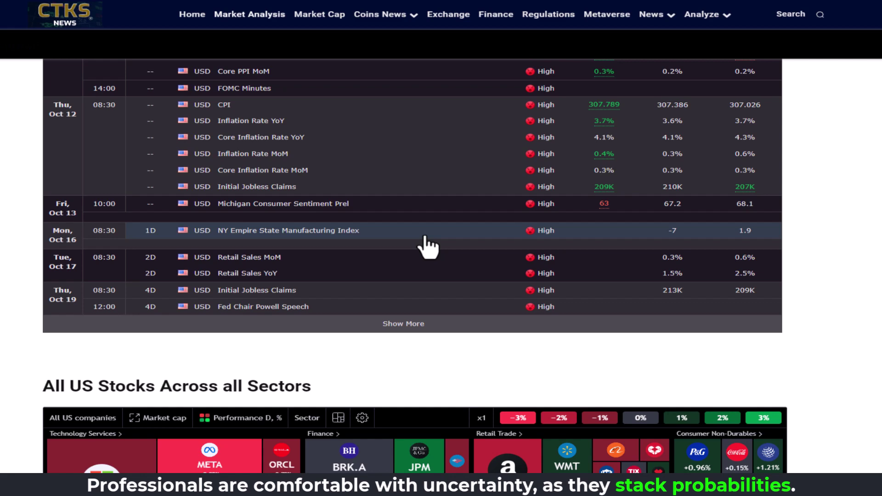
{"action": "scroll", "coordinate": [427, 247], "scroll_direction": "down", "scroll_amount": 7}
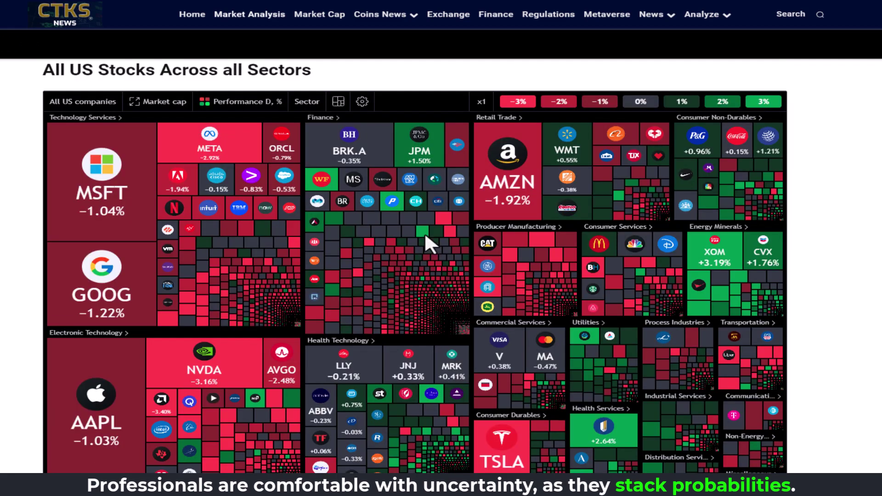
{"action": "scroll", "coordinate": [424, 233], "scroll_direction": "down", "scroll_amount": 2}
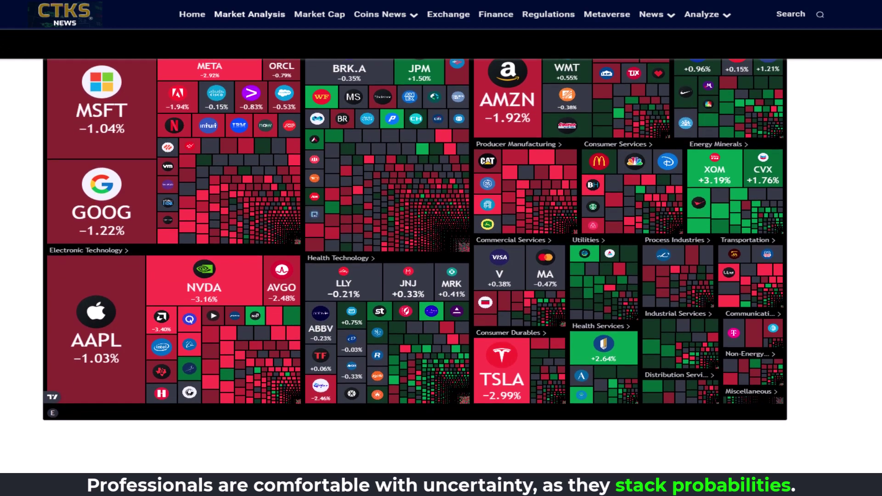
Show the Crypto Bubbles by daily performance and sort the coin table by daily change in both directions
{"action": "scroll", "coordinate": [416, 266], "scroll_direction": "down", "scroll_amount": 8}
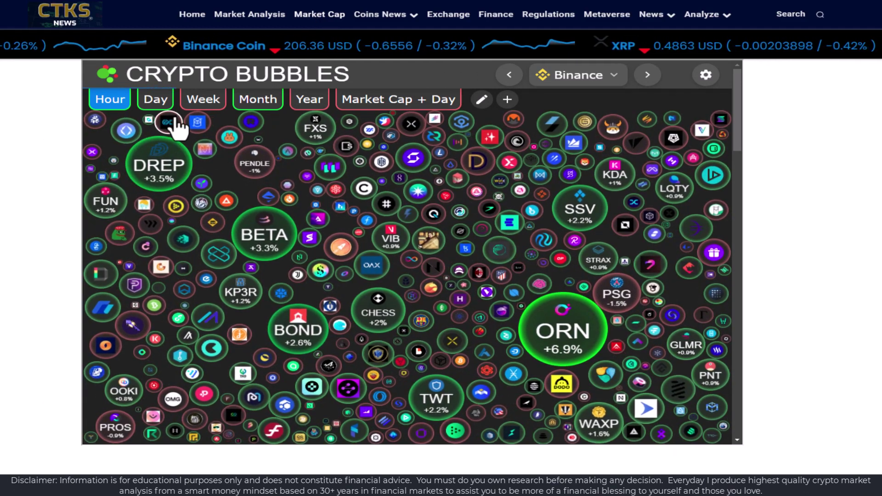
{"action": "left_click", "coordinate": [154, 102]}
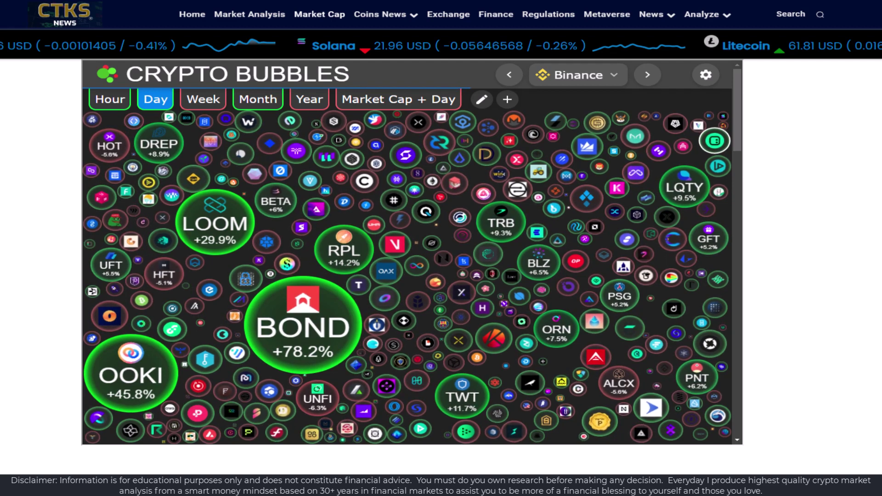
{"action": "scroll", "coordinate": [469, 128], "scroll_direction": "down", "scroll_amount": 5}
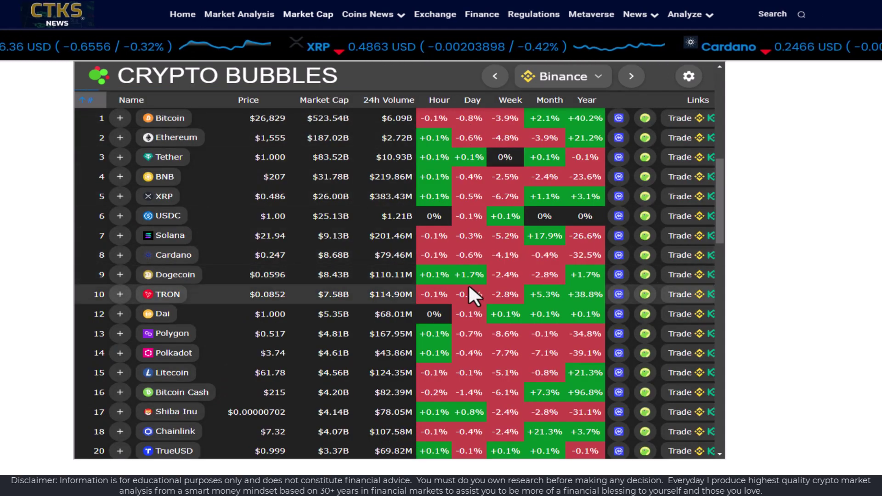
{"action": "left_click", "coordinate": [465, 101]}
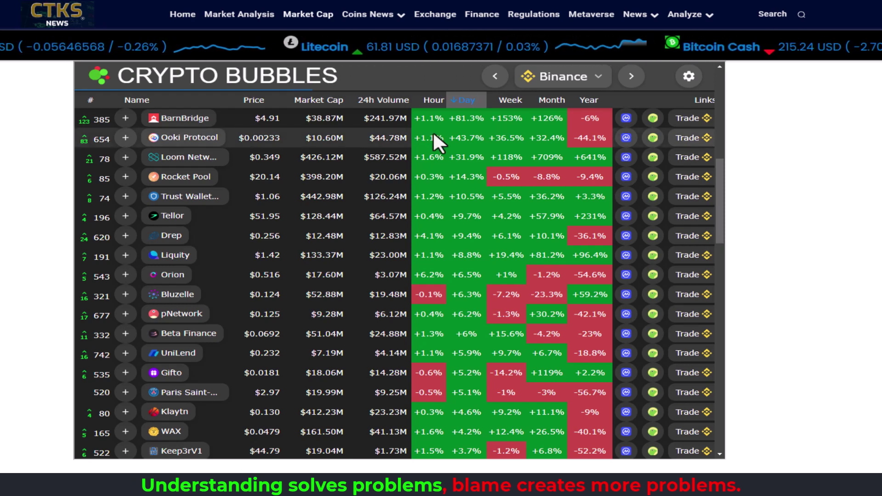
{"action": "left_click", "coordinate": [458, 102]}
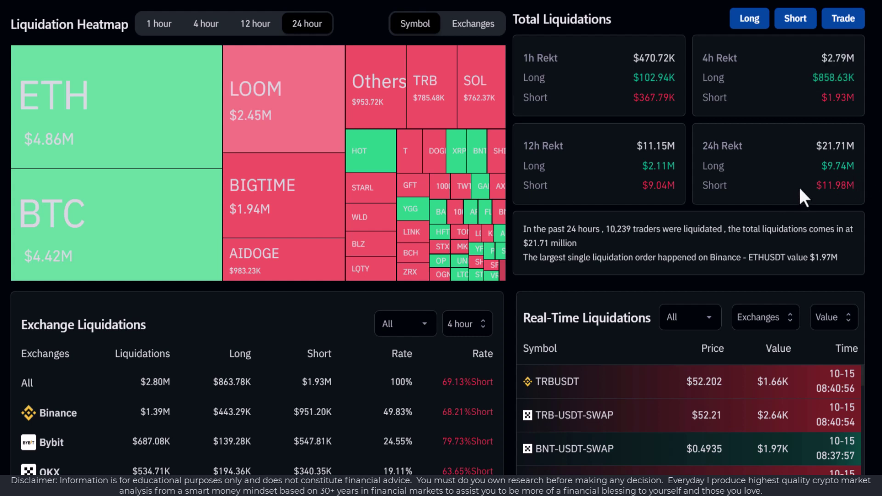
Compare the Liquidation Heatmap for 12 hours, 4 hours and 1 hour, inspecting the BTC and TRB liquidation details
{"action": "left_click", "coordinate": [256, 27]}
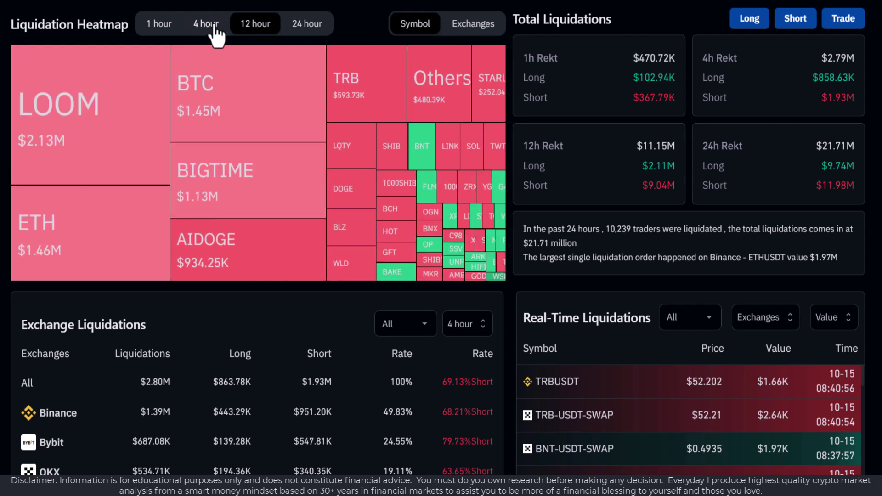
{"action": "mouse_move", "coordinate": [222, 47]}
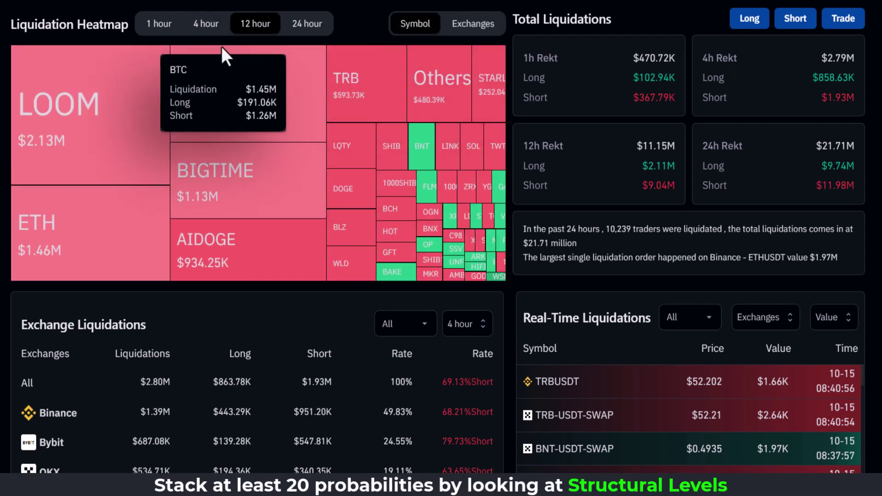
{"action": "left_click", "coordinate": [205, 33]}
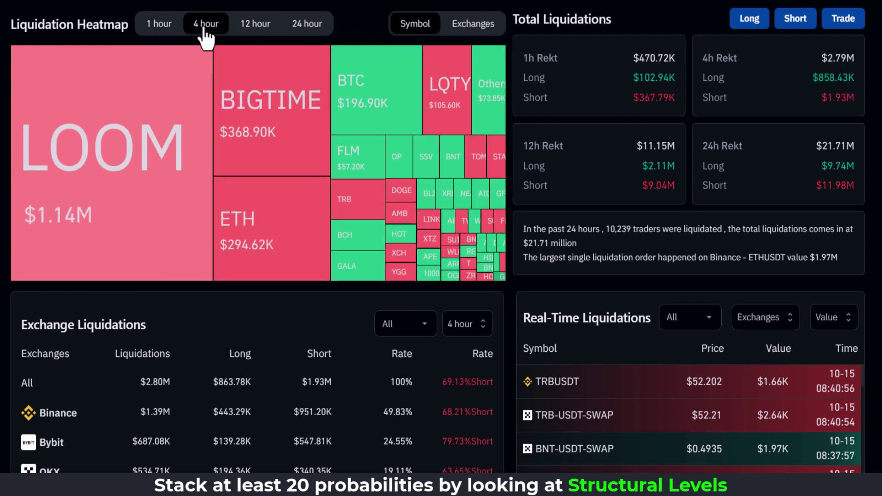
{"action": "left_click", "coordinate": [168, 28]}
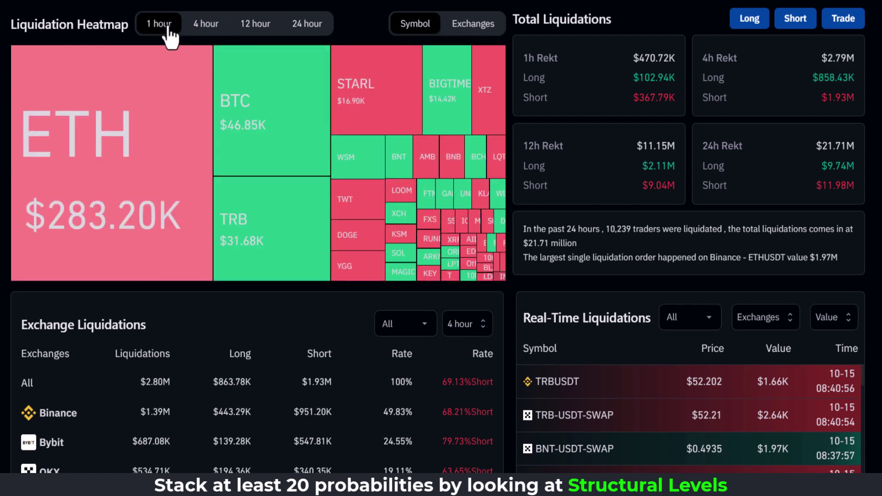
{"action": "mouse_move", "coordinate": [408, 94]}
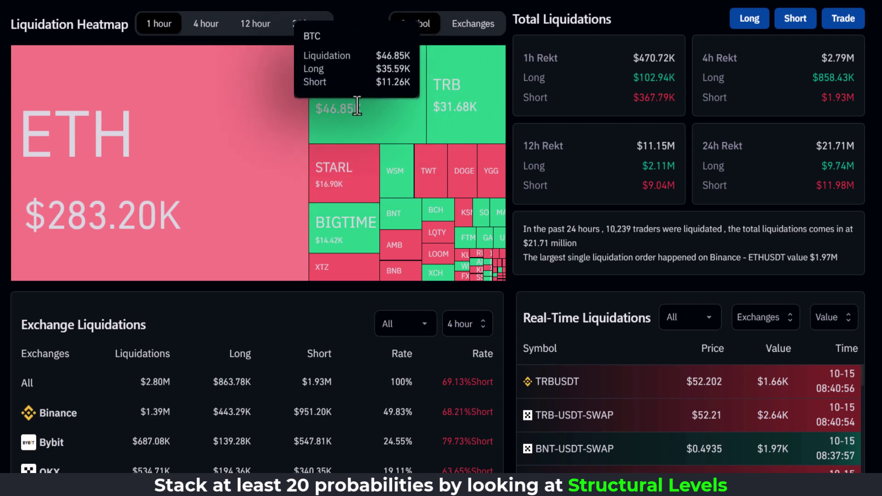
{"action": "mouse_move", "coordinate": [453, 95]}
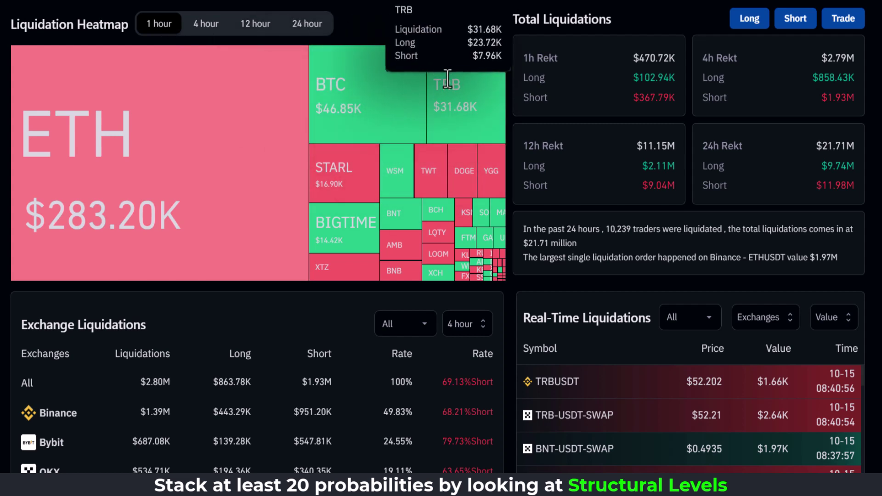